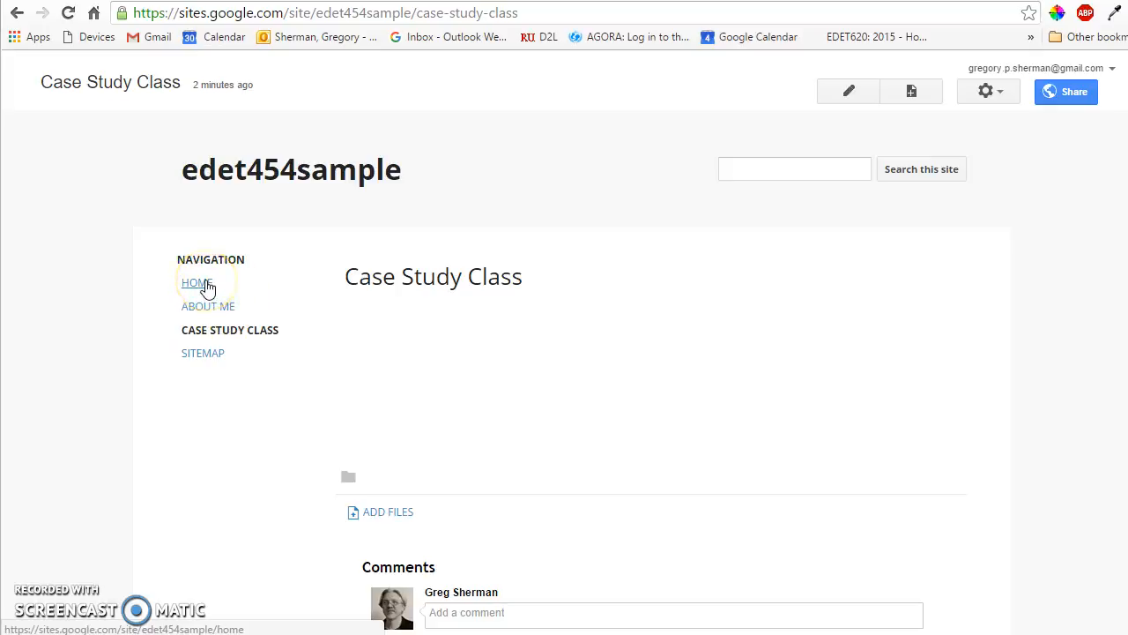
Step: Create a top-level page named Instruction with the Web Page template and save it
click(212, 353)
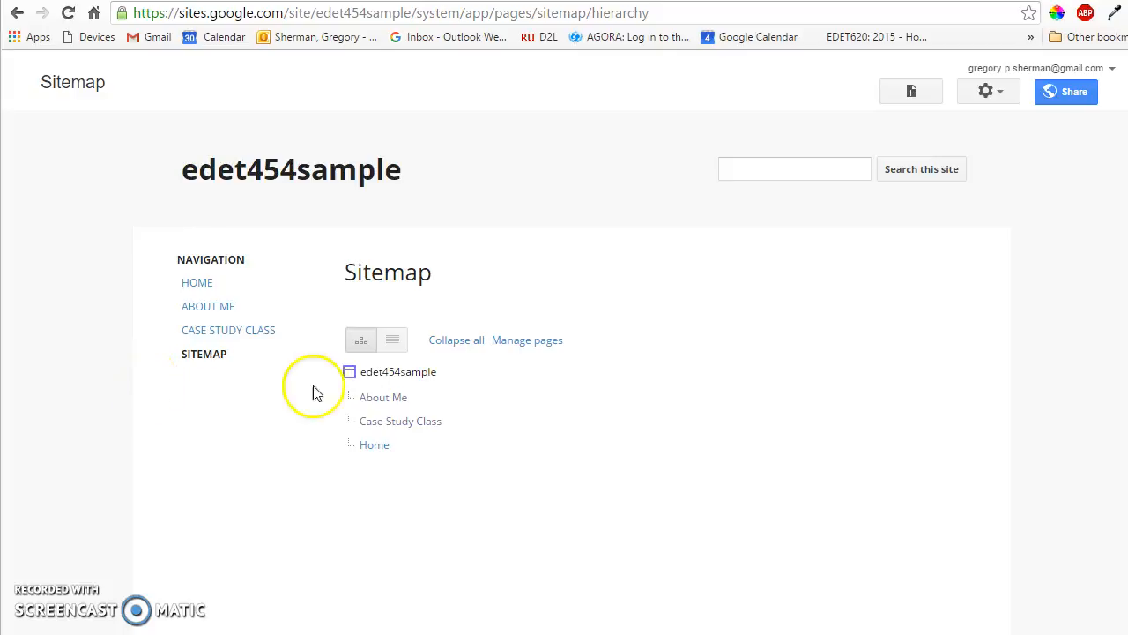
click(912, 91)
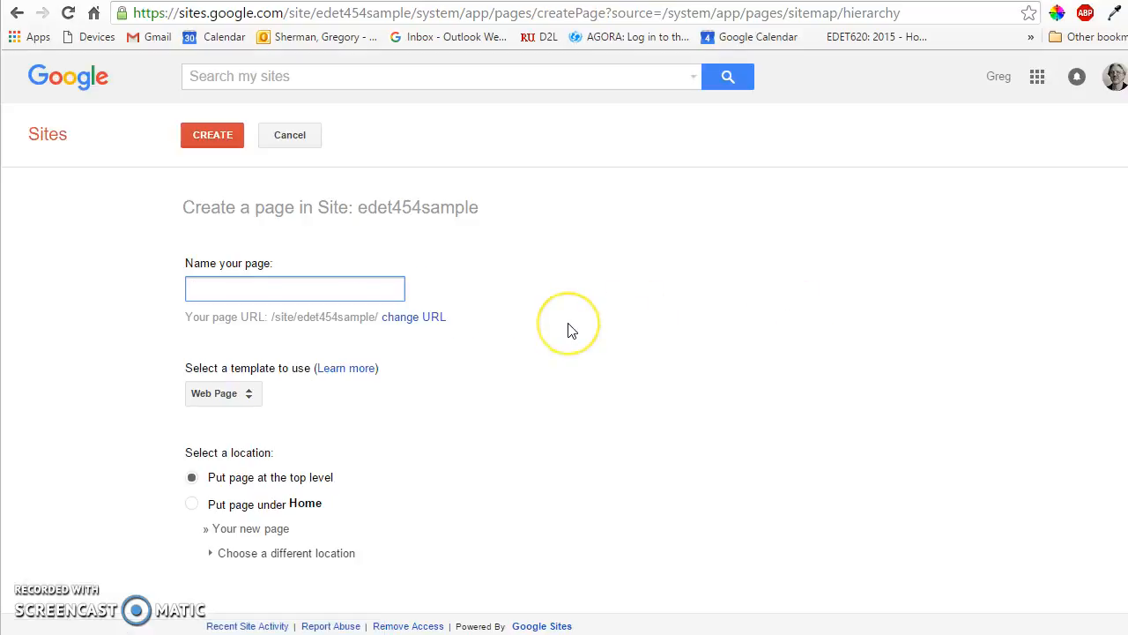
text(Instruction)
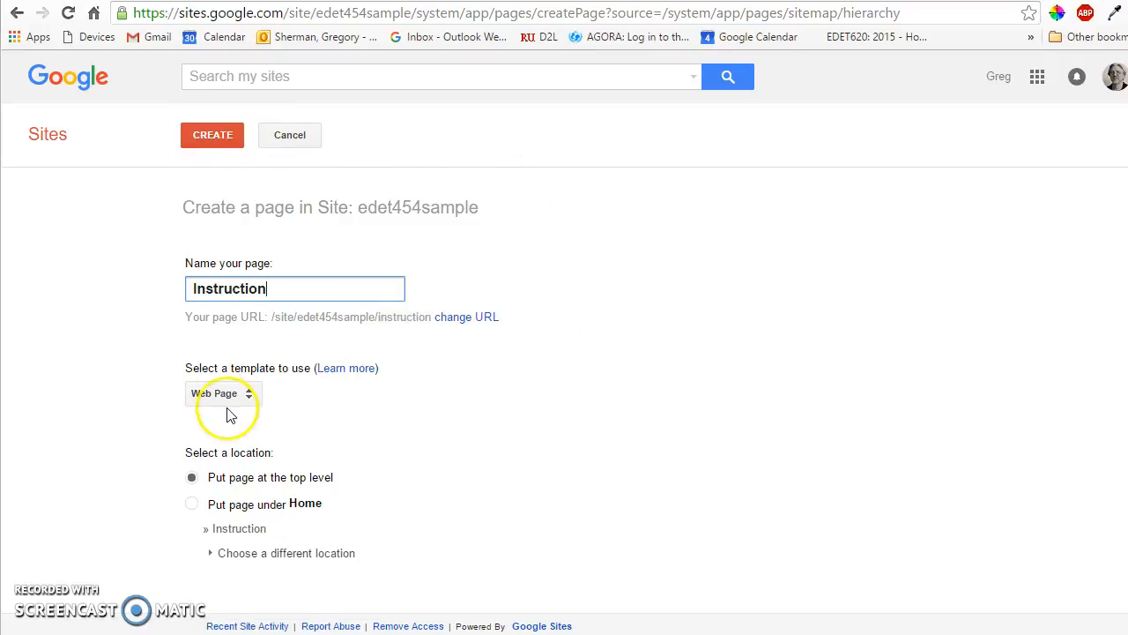
click(225, 395)
click(255, 399)
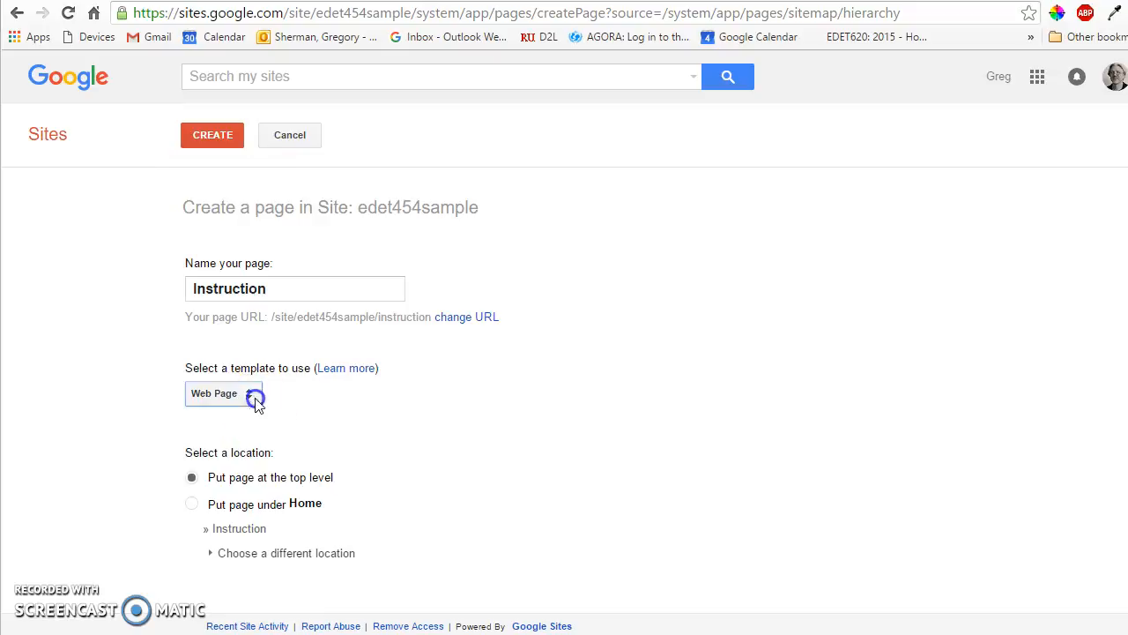
click(216, 138)
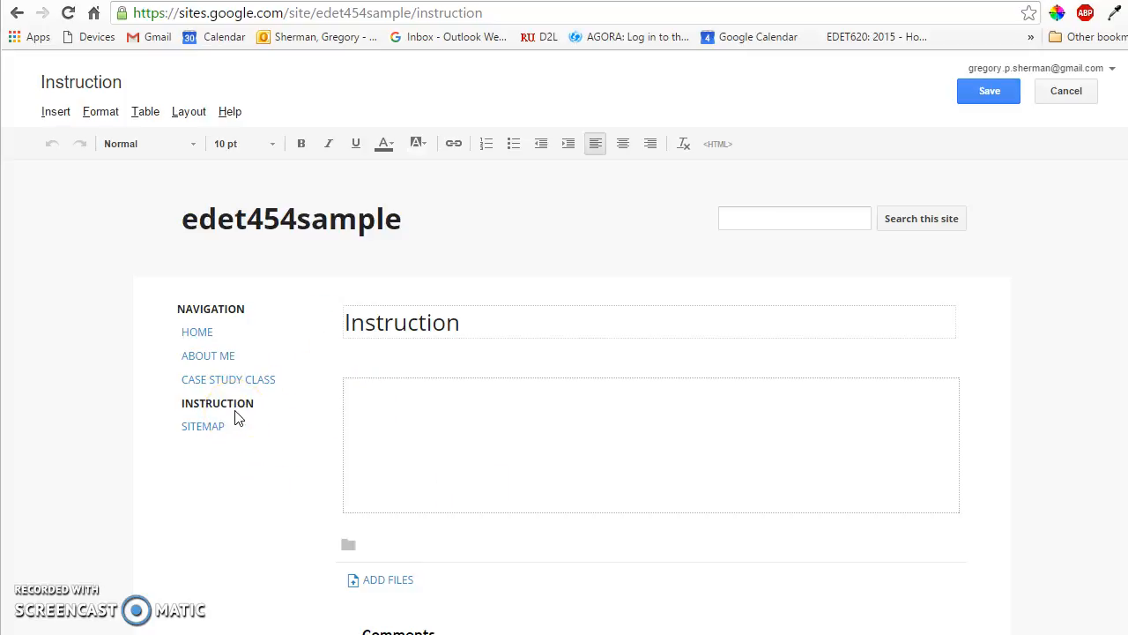
click(978, 92)
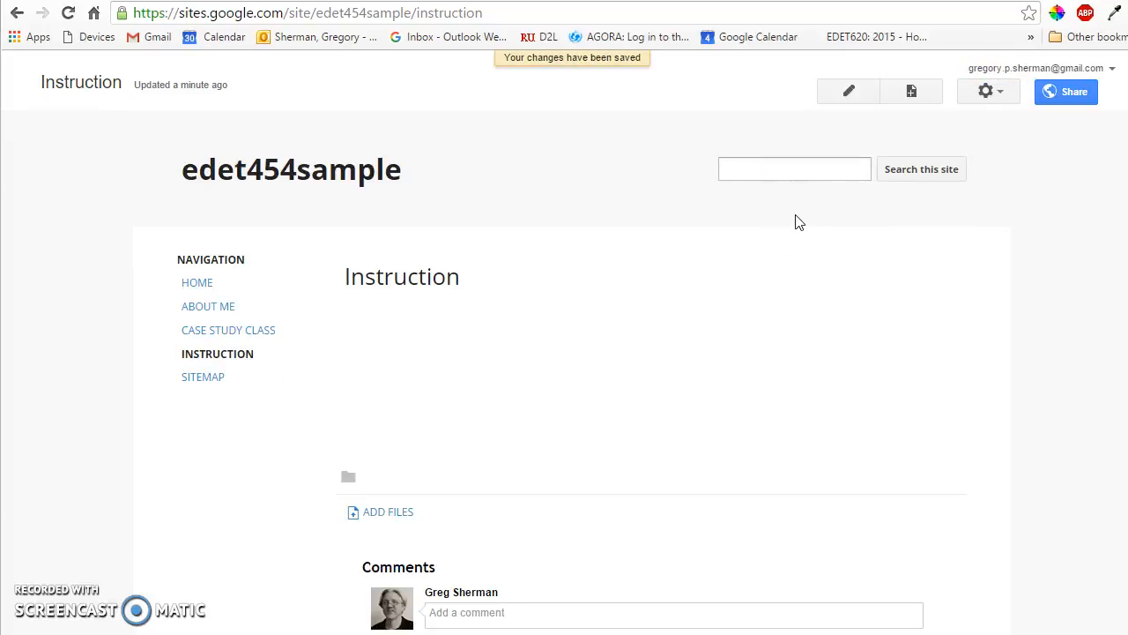
Step: Create a top-level page named Funding Options and save it without any body content
click(912, 92)
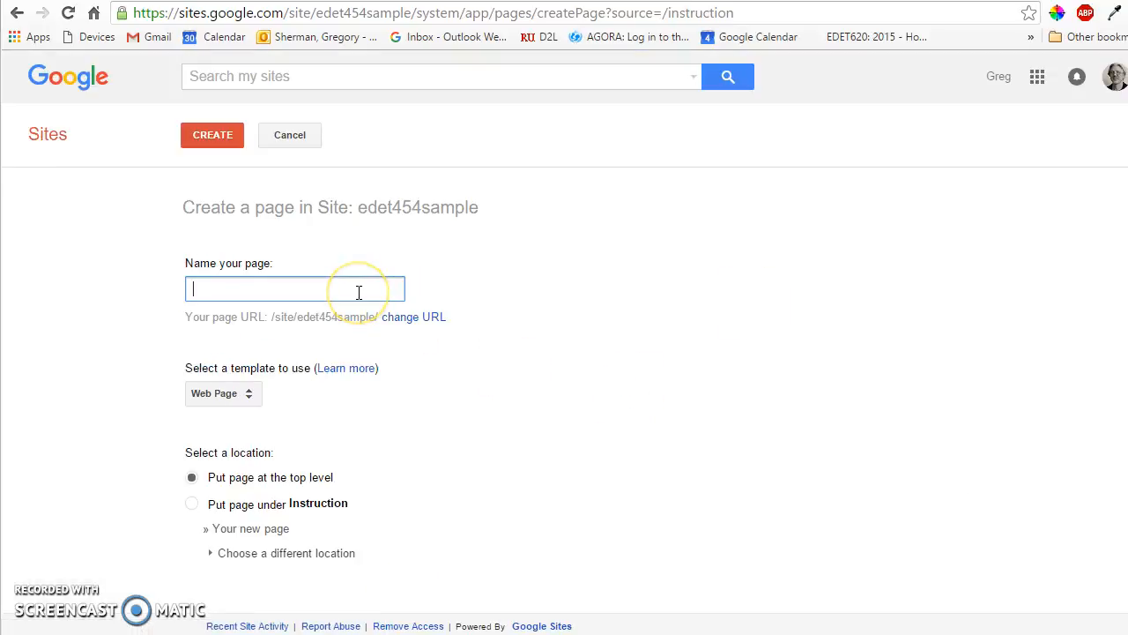
text(Fund)
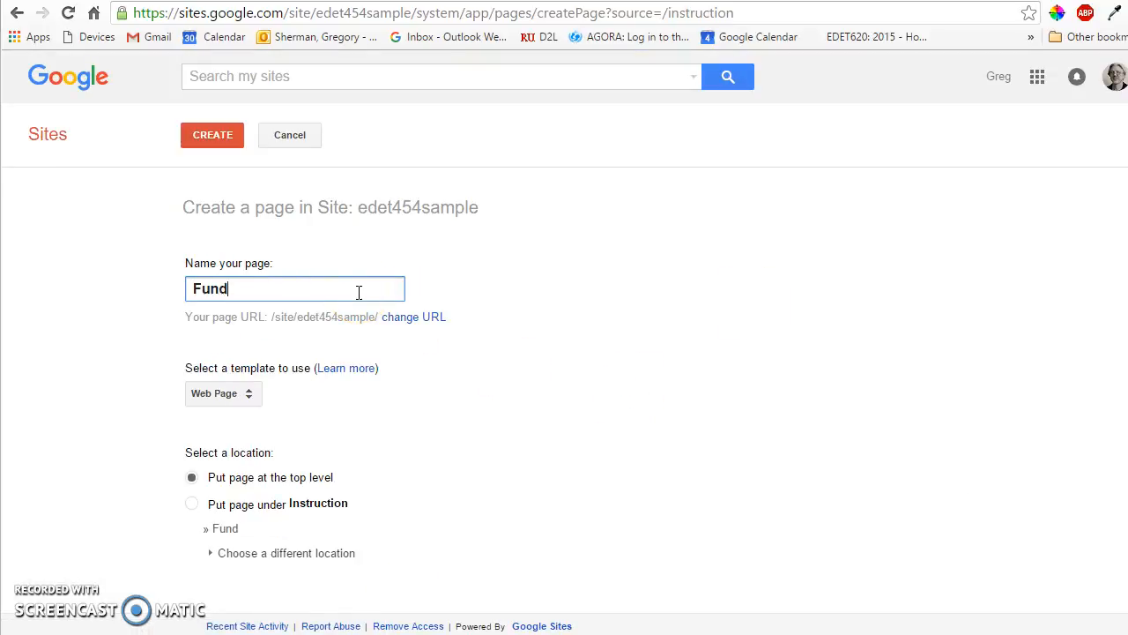
text(ing Options)
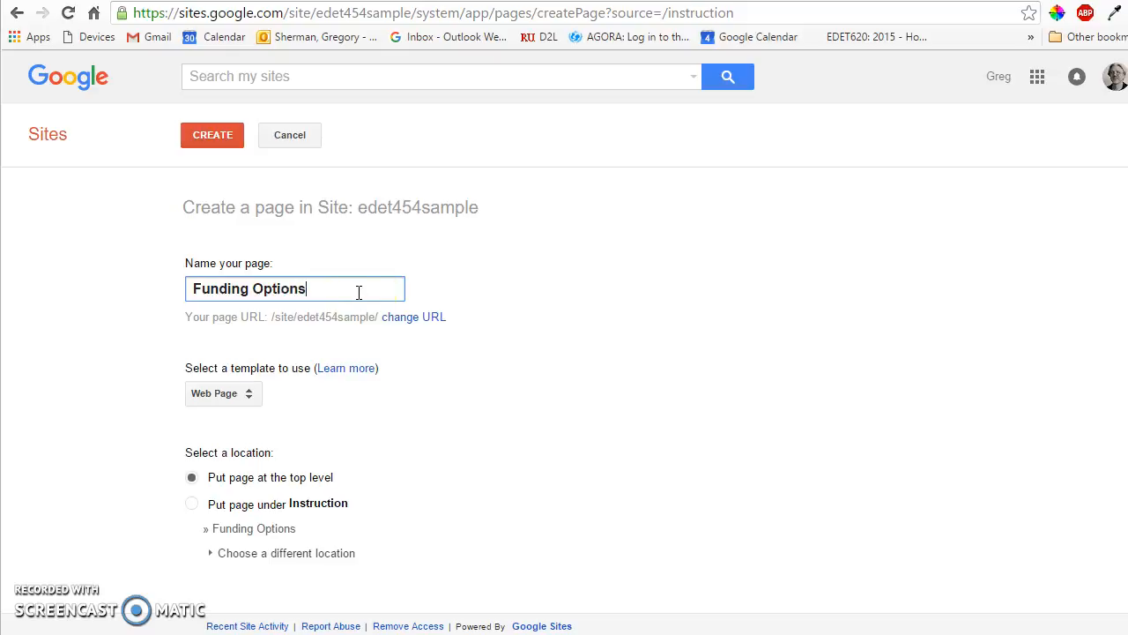
click(219, 139)
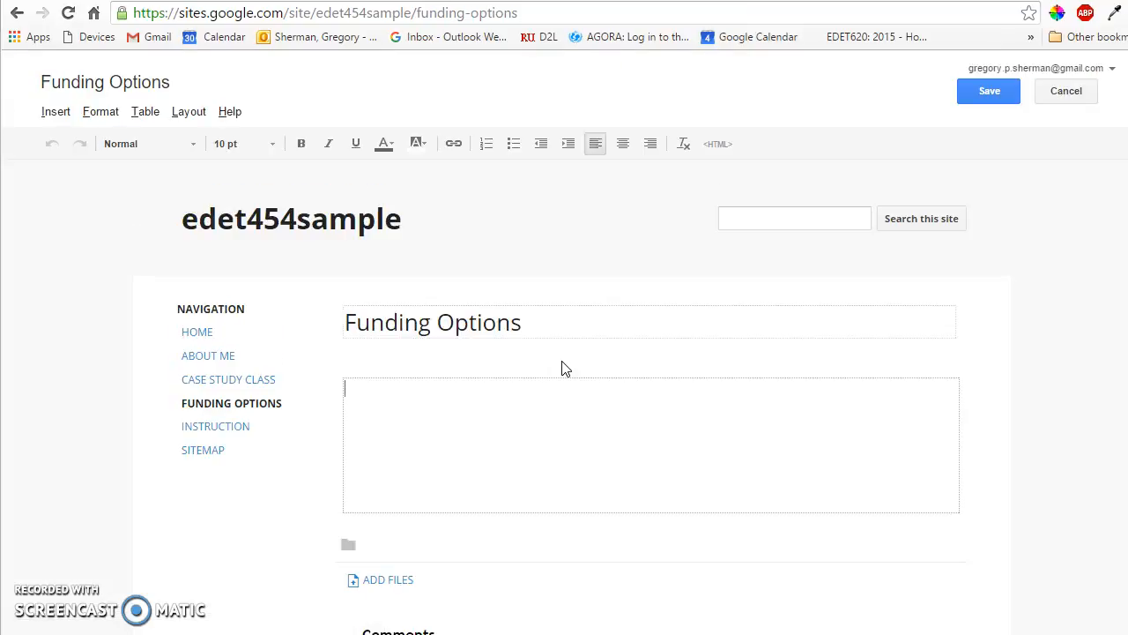
click(987, 93)
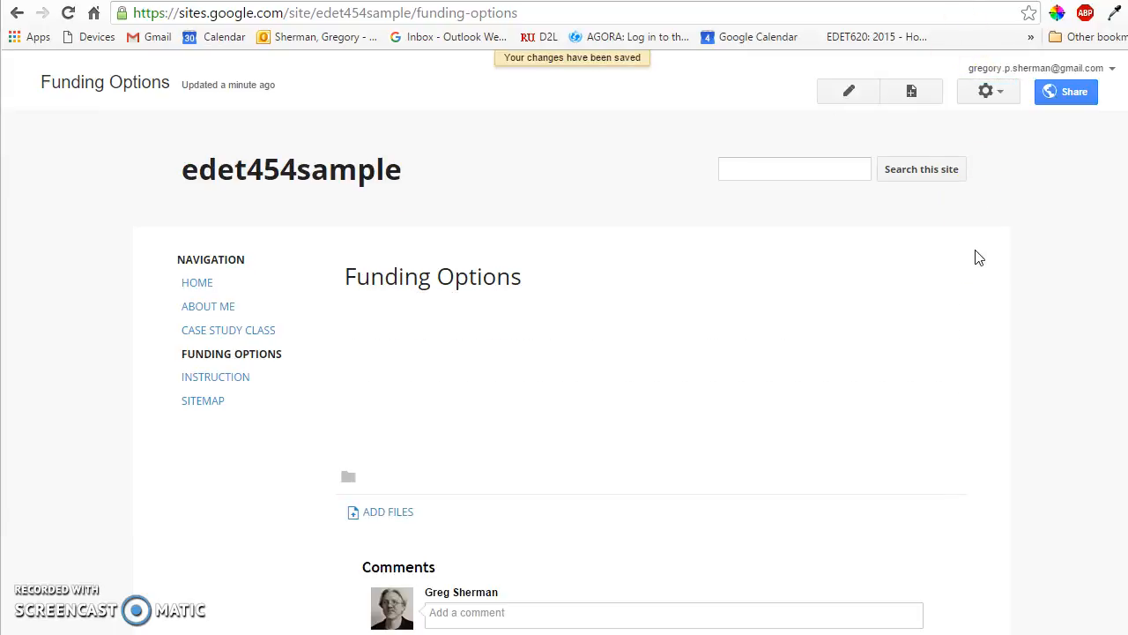
click(848, 92)
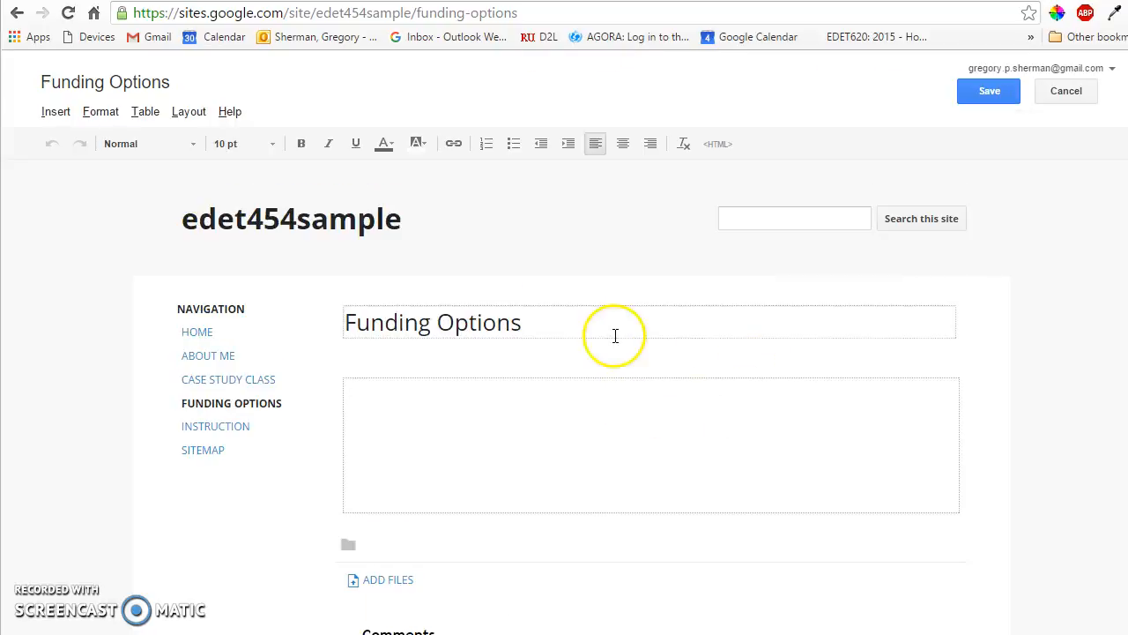
click(976, 93)
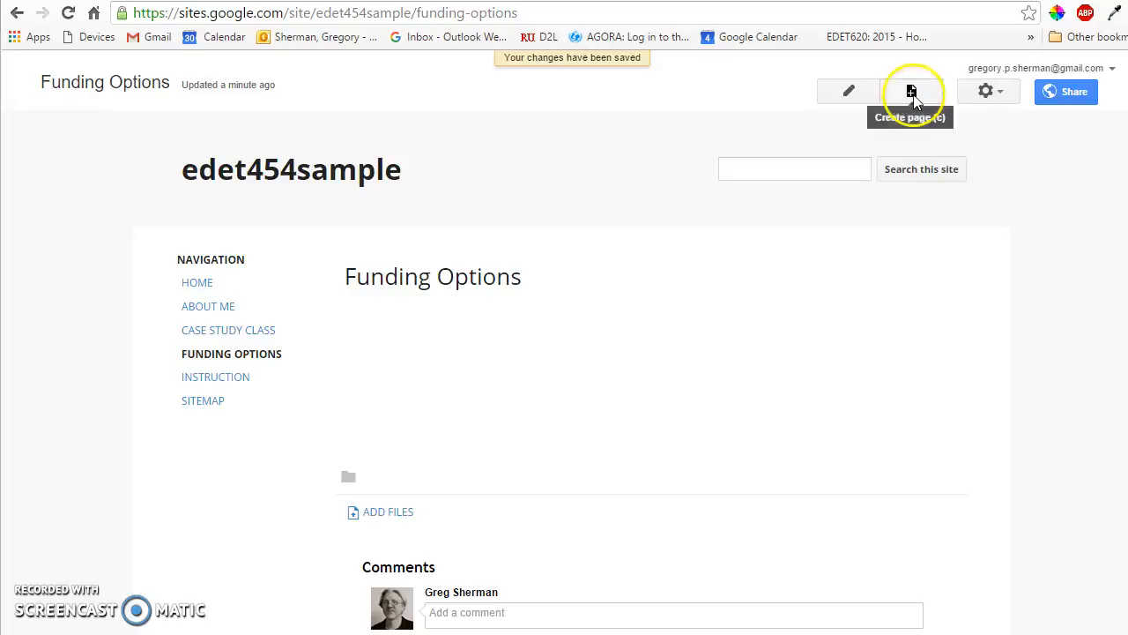
Step: Create a page named Classroom Resources and save it with an empty body
click(911, 93)
text(Classroom Resources)
click(211, 135)
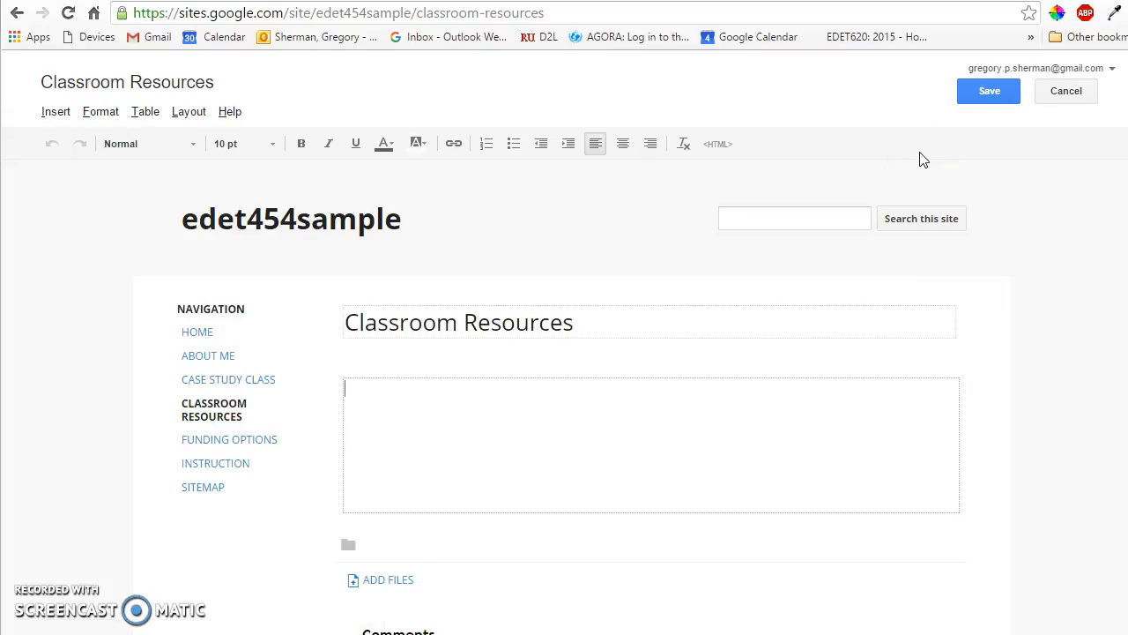
click(987, 94)
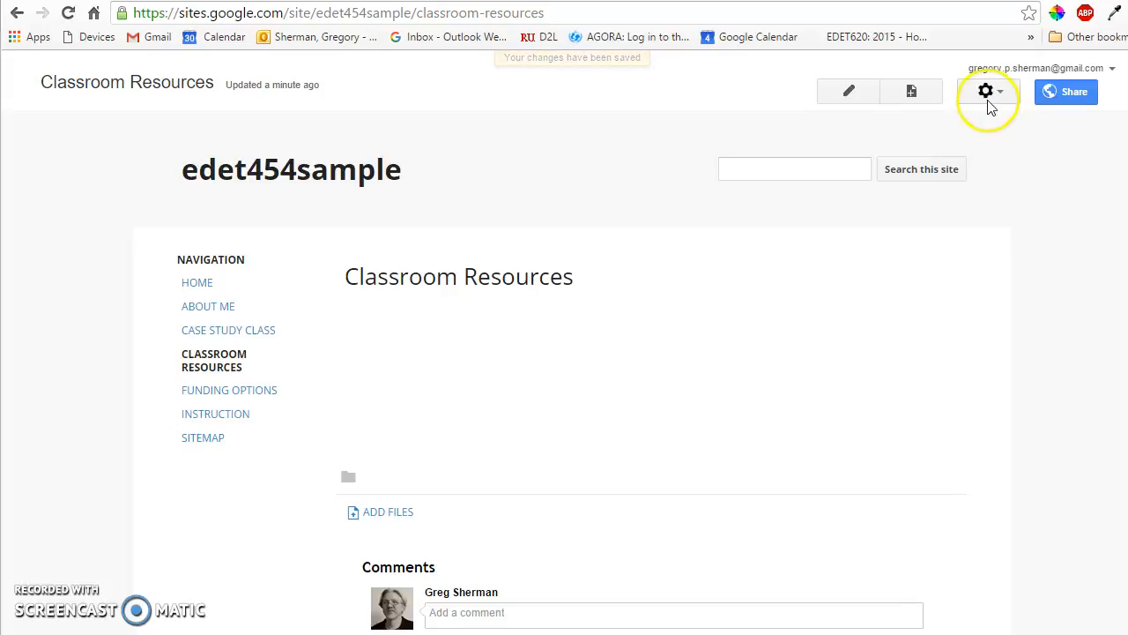
Step: Create a top-level web page named Professional Development and save it blank
click(912, 94)
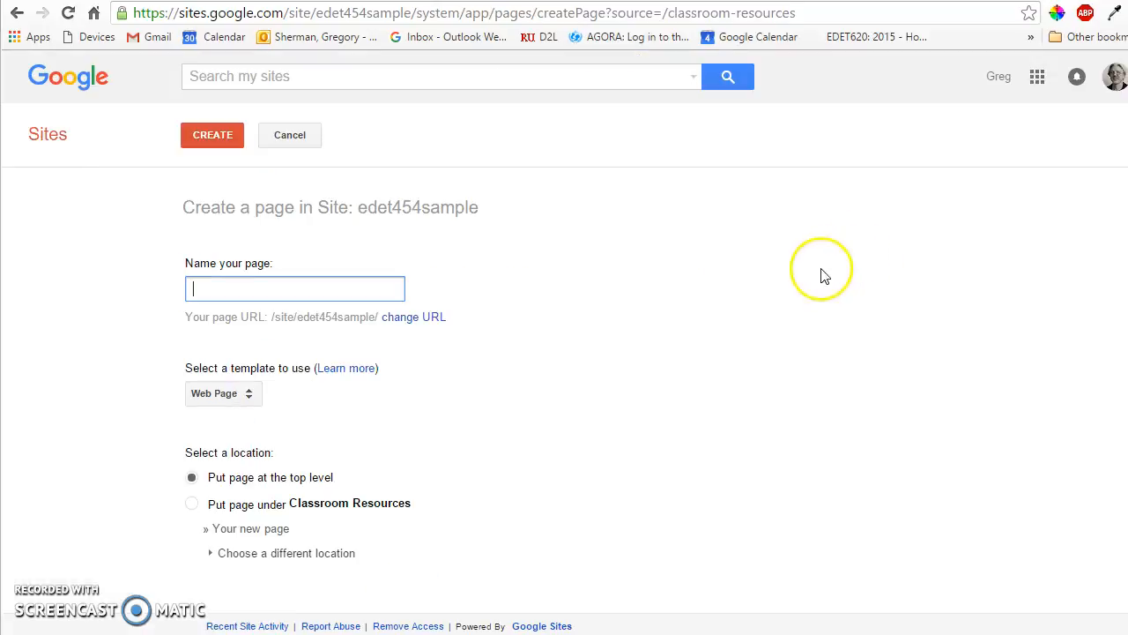
text(Profe)
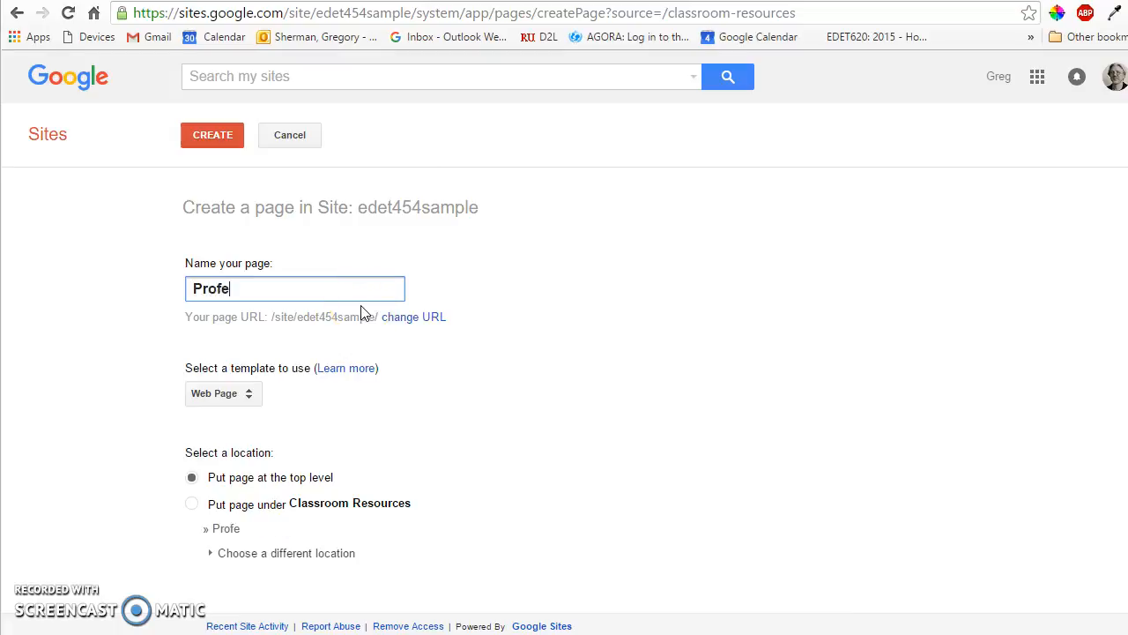
text(ssional Development)
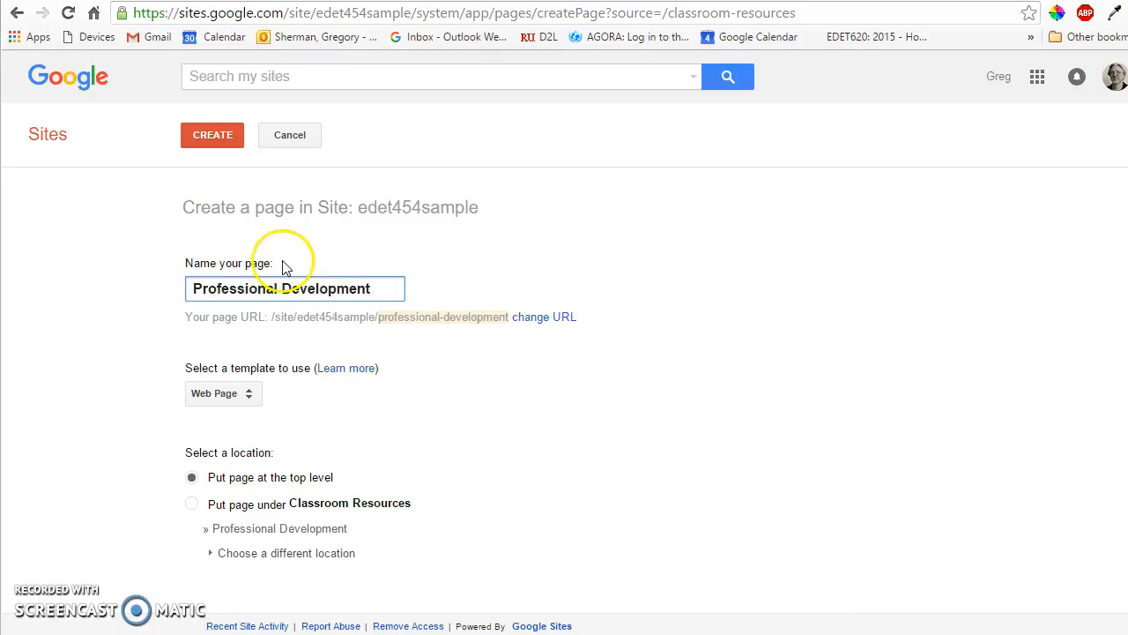
click(231, 141)
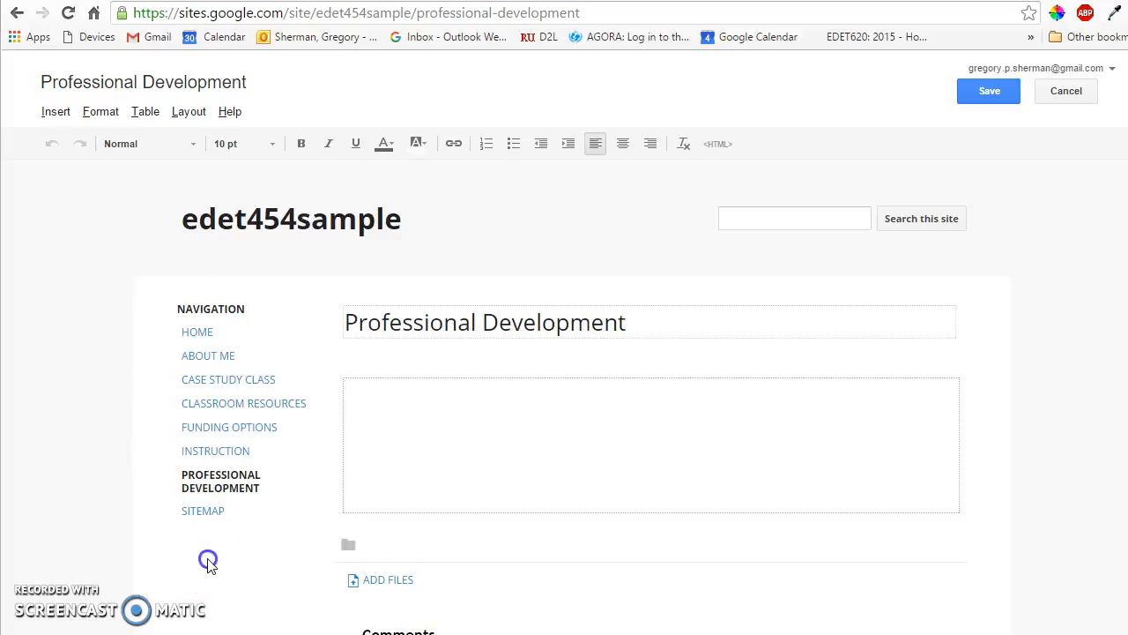
click(976, 93)
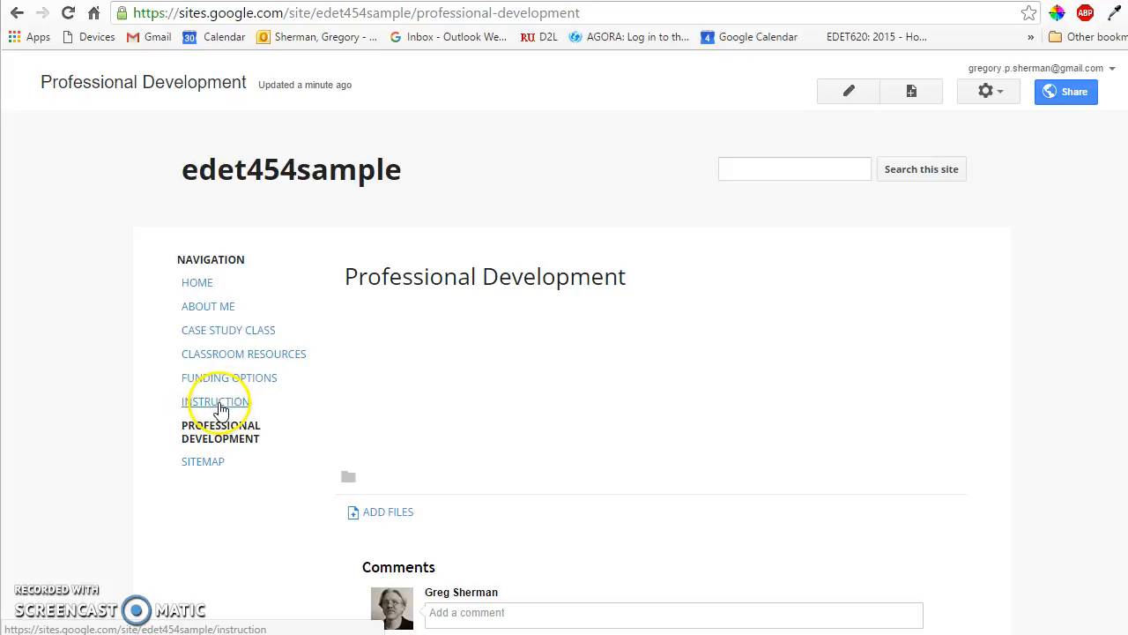
Step: Create a top-level web page named "What's Worth Learning?" and save it blank
click(913, 92)
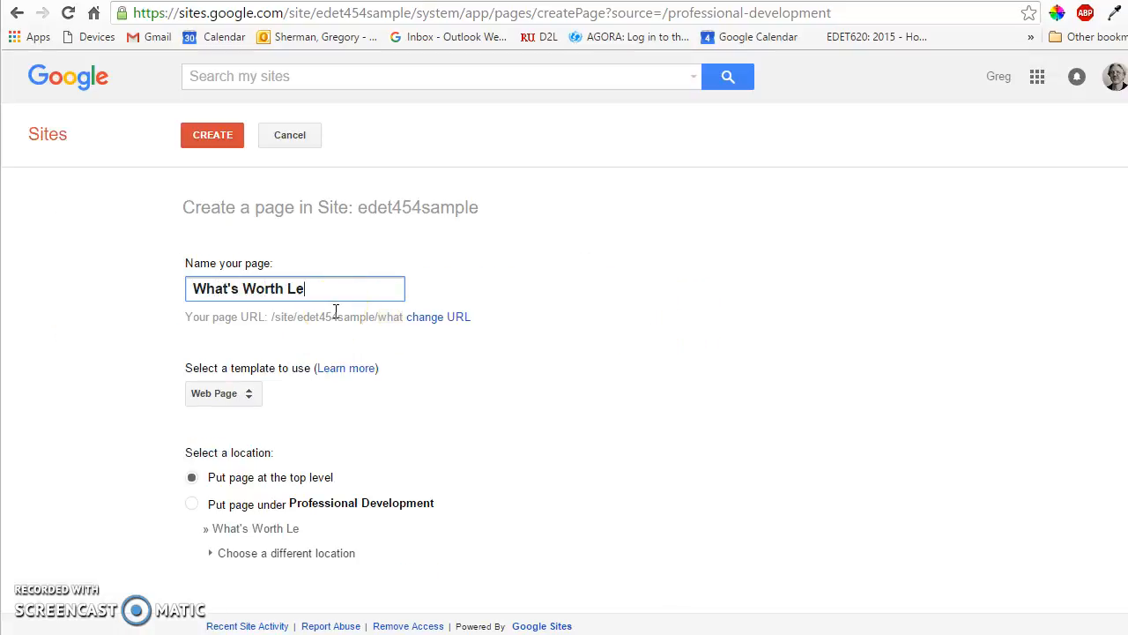
text(What's Worth Learning?)
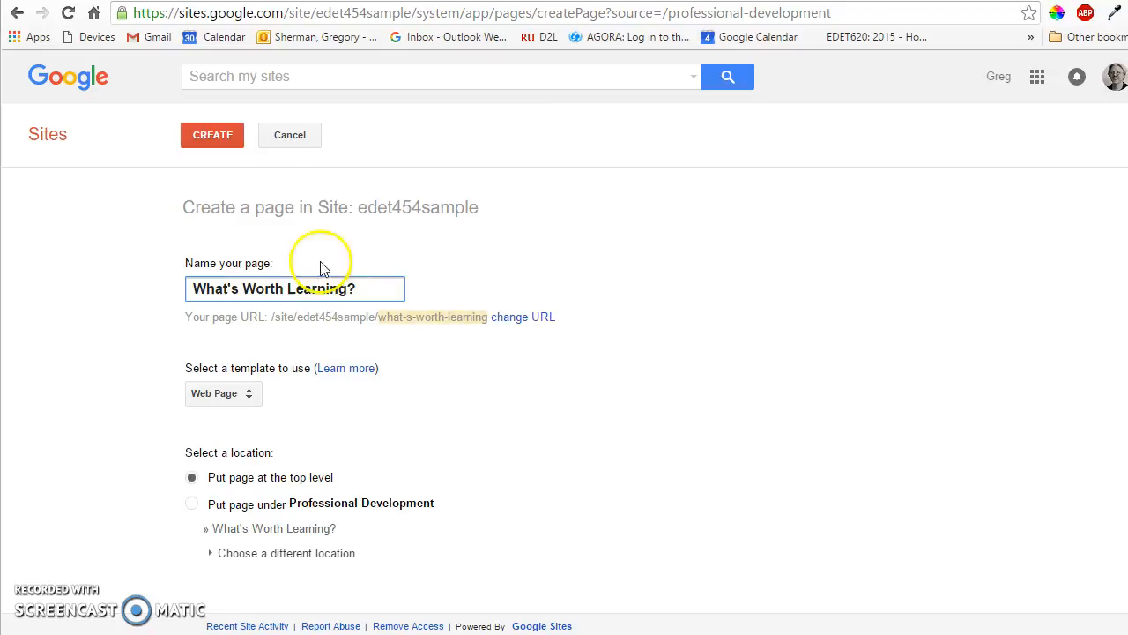
click(227, 133)
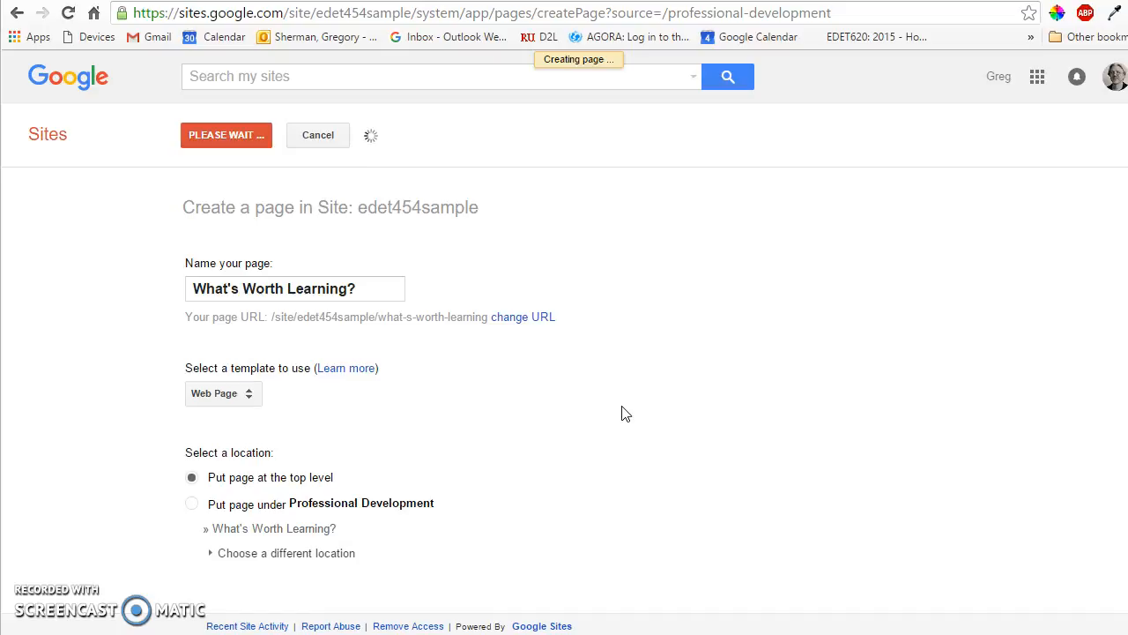
click(994, 91)
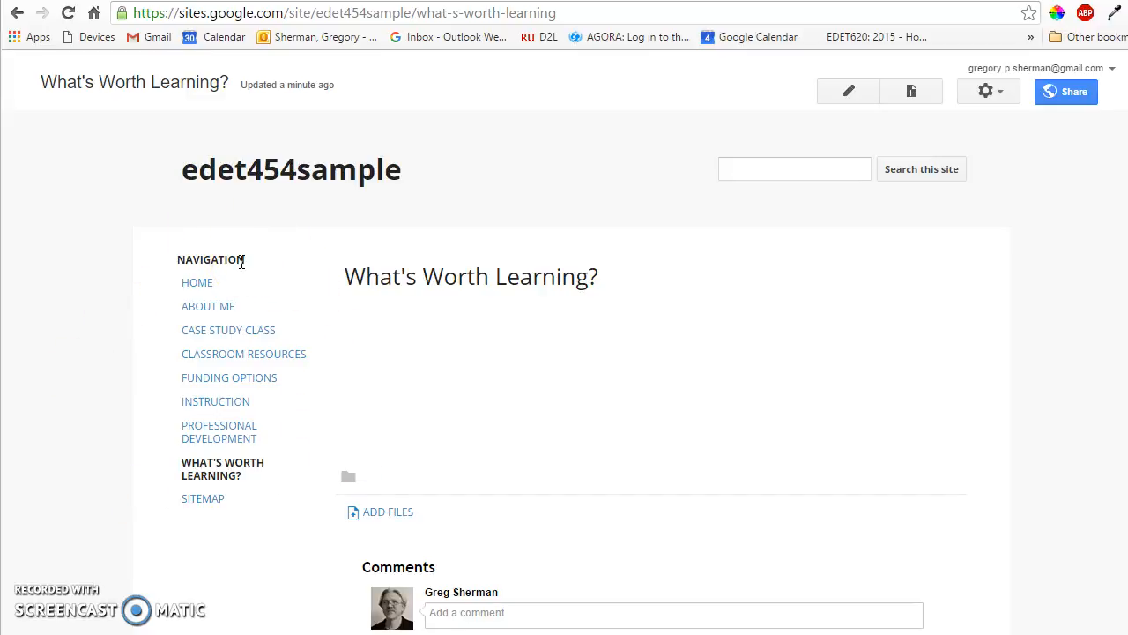
Step: Configure the sidebar navigation in the site layout with the title Main Menu, without automatic organizing or the Sitemap link
click(1001, 94)
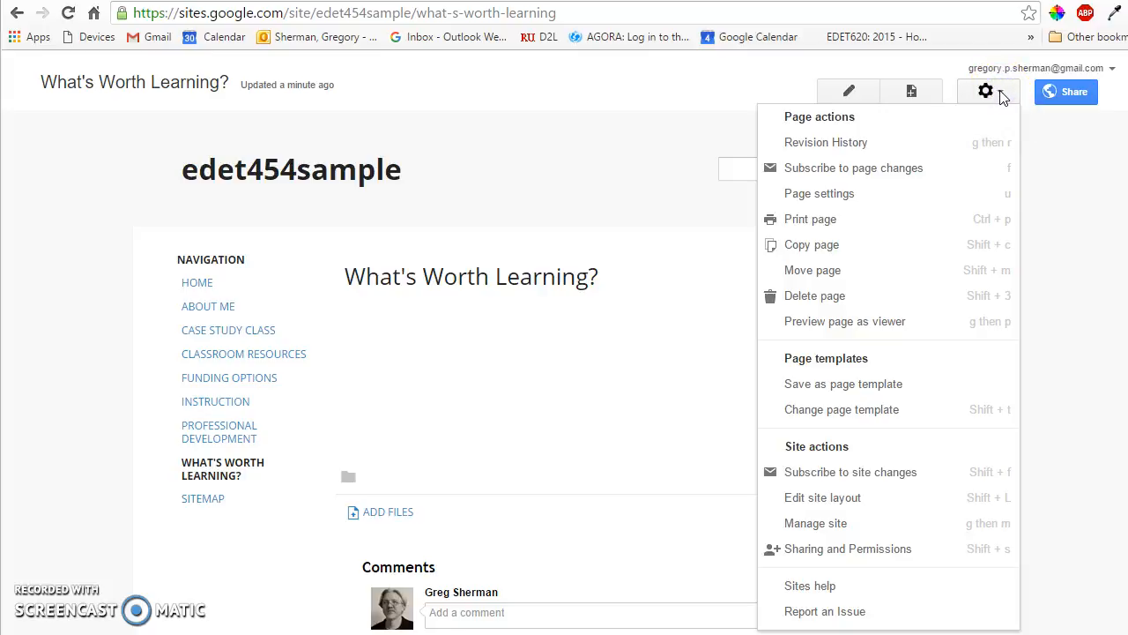
click(859, 501)
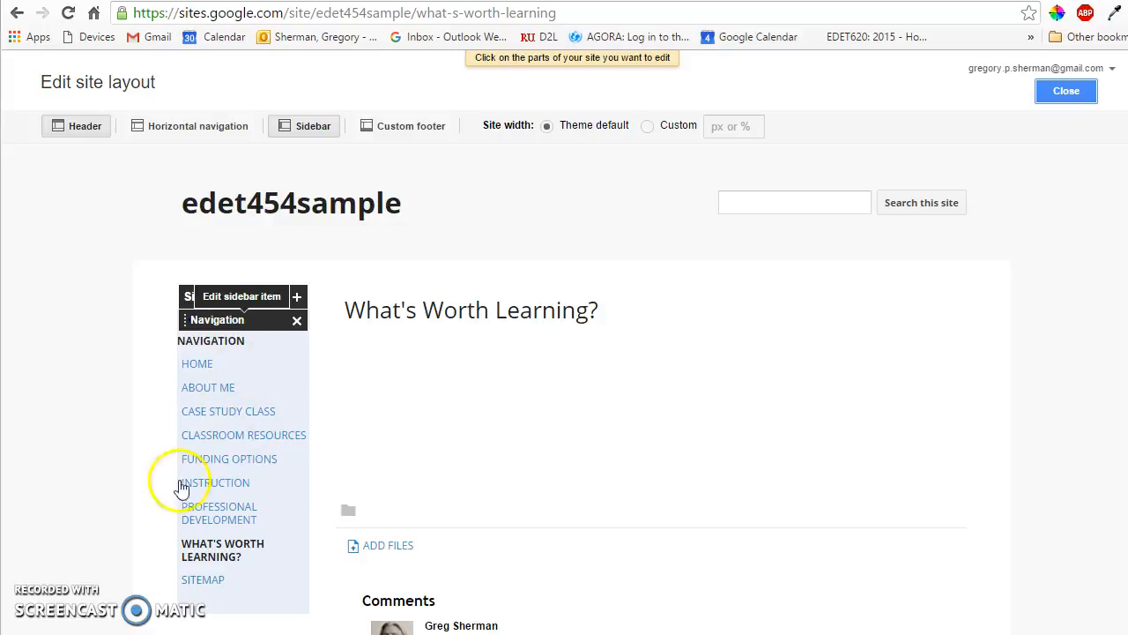
click(277, 384)
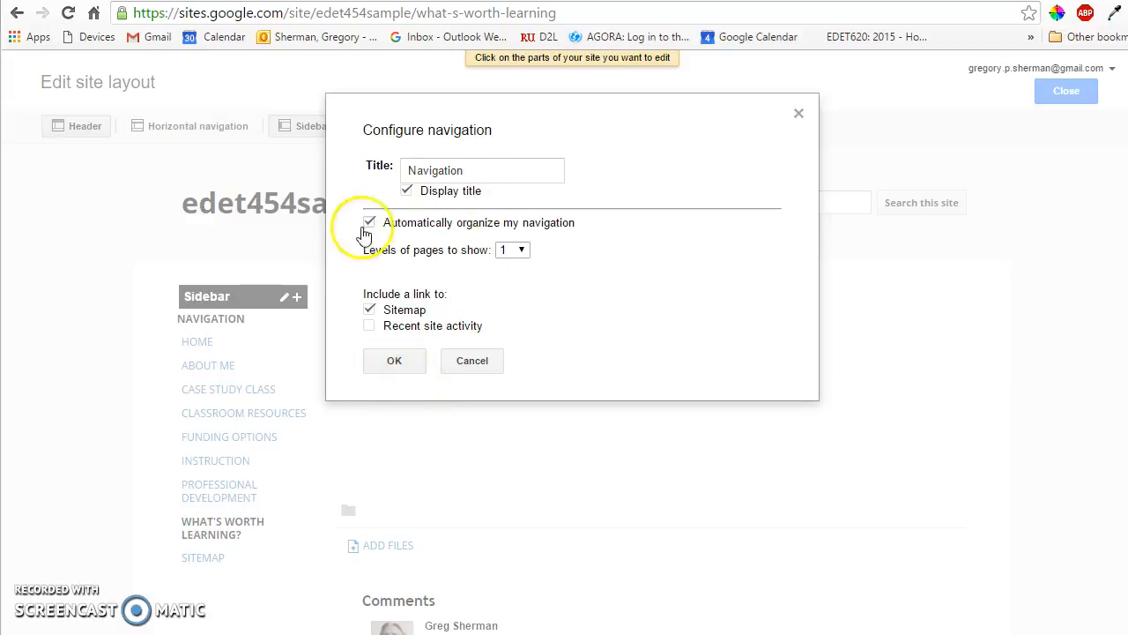
drag(493, 171, 434, 171)
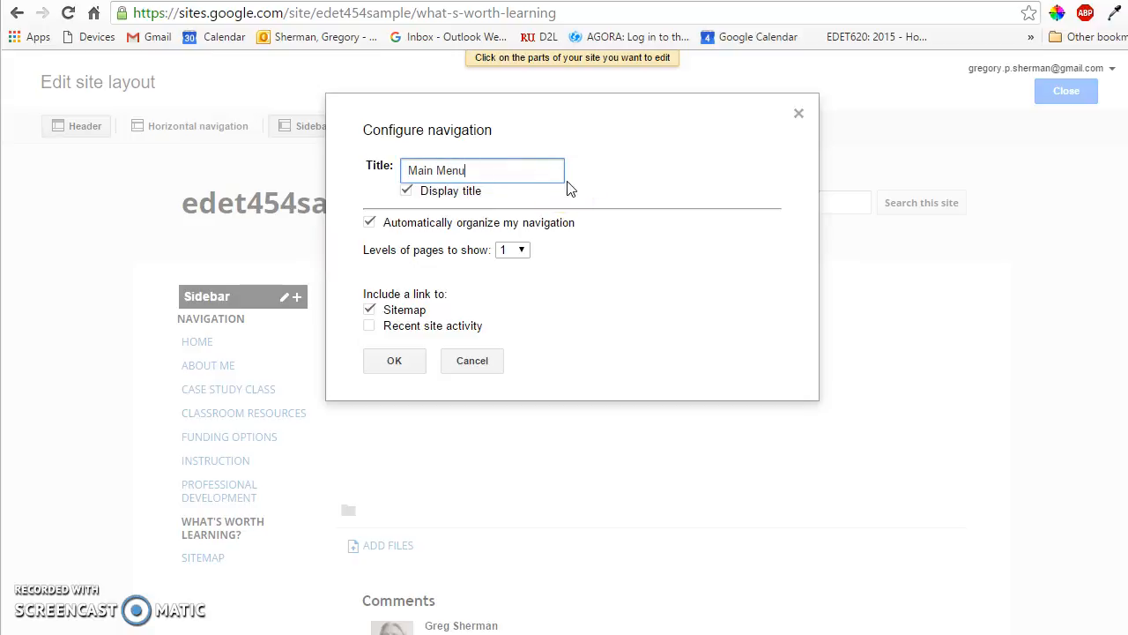
click(467, 170)
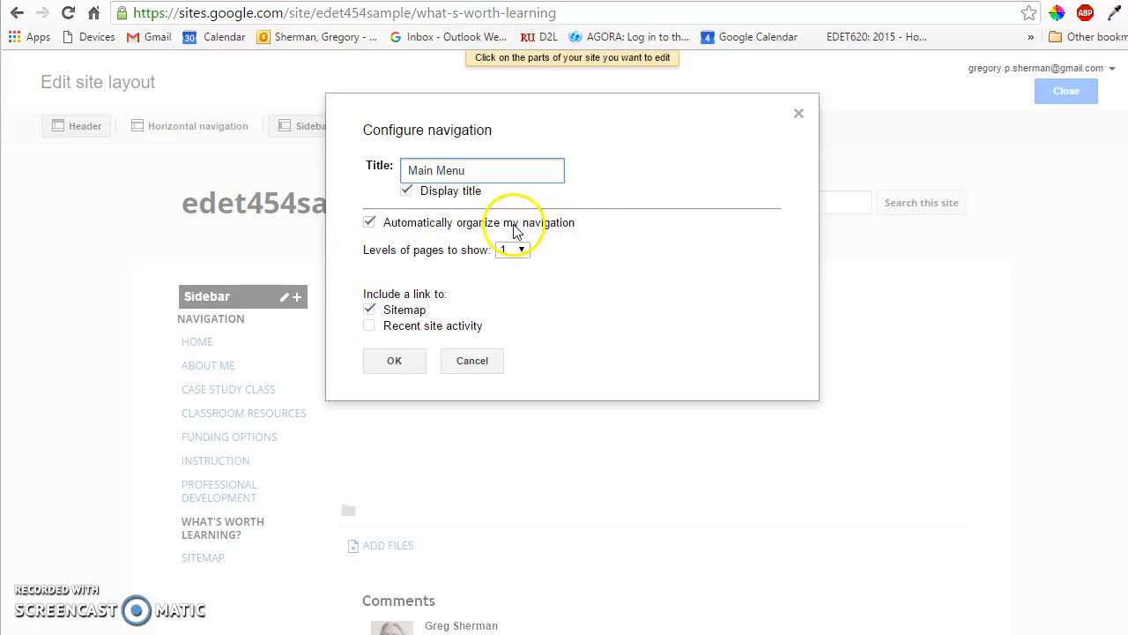
click(368, 222)
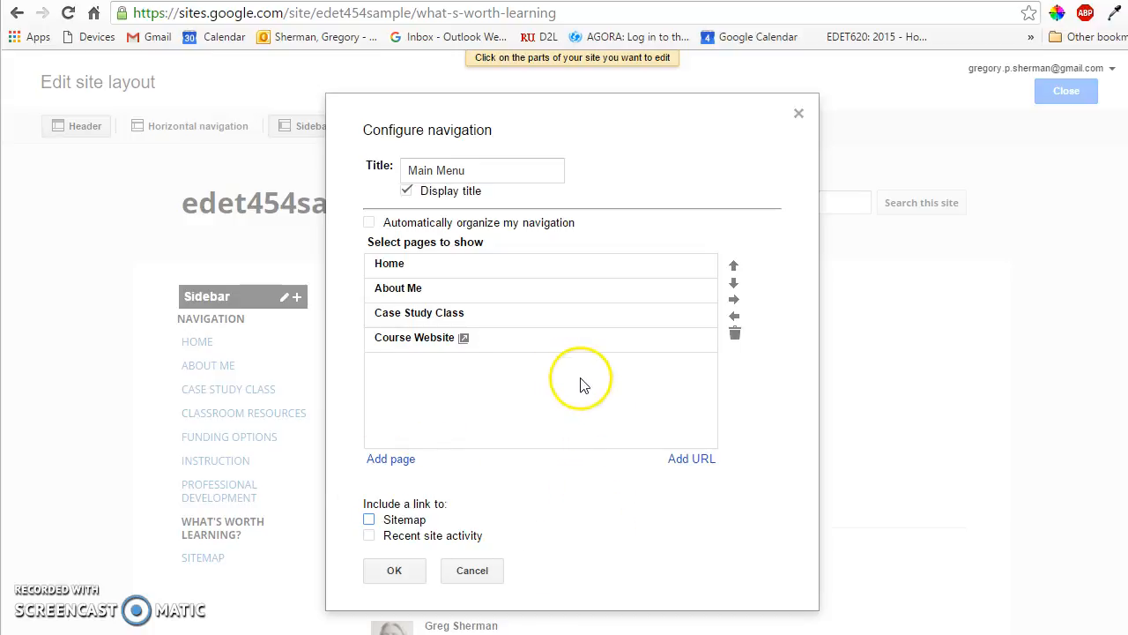
Step: Add the Classroom Resources page to the navigation's page list, and select the Course Website entry
click(391, 459)
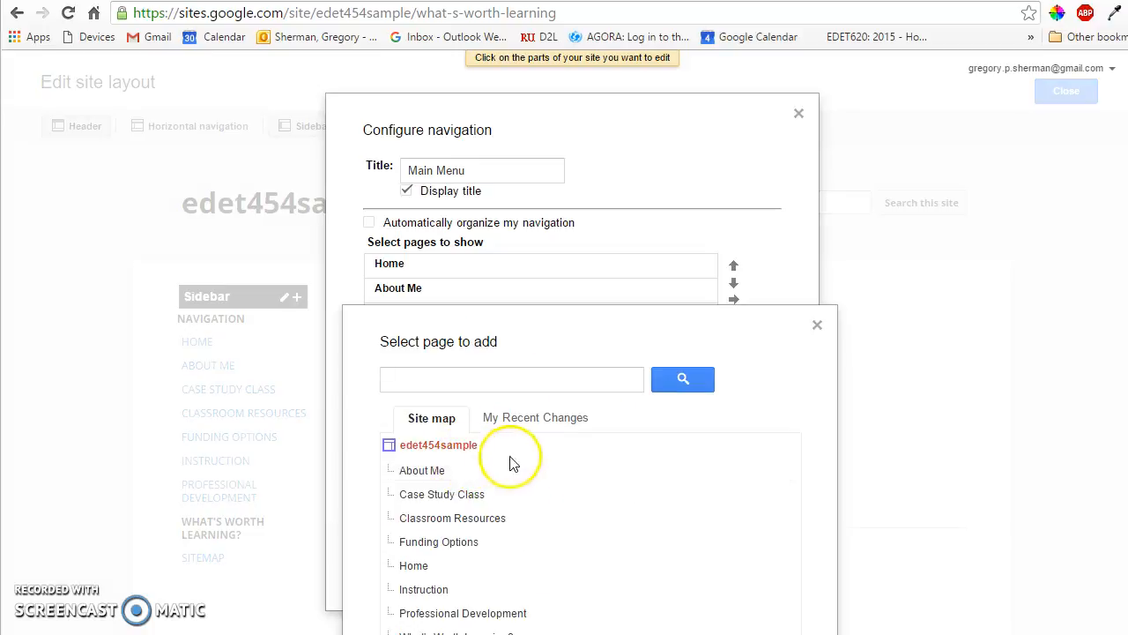
scroll(659, 500, down, 1)
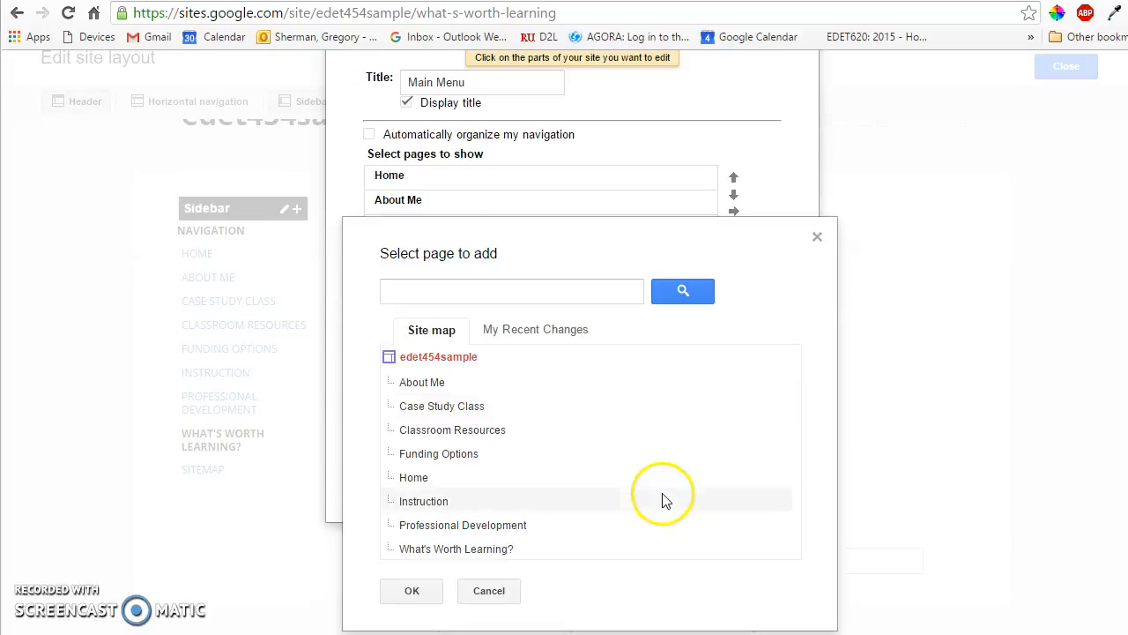
click(466, 432)
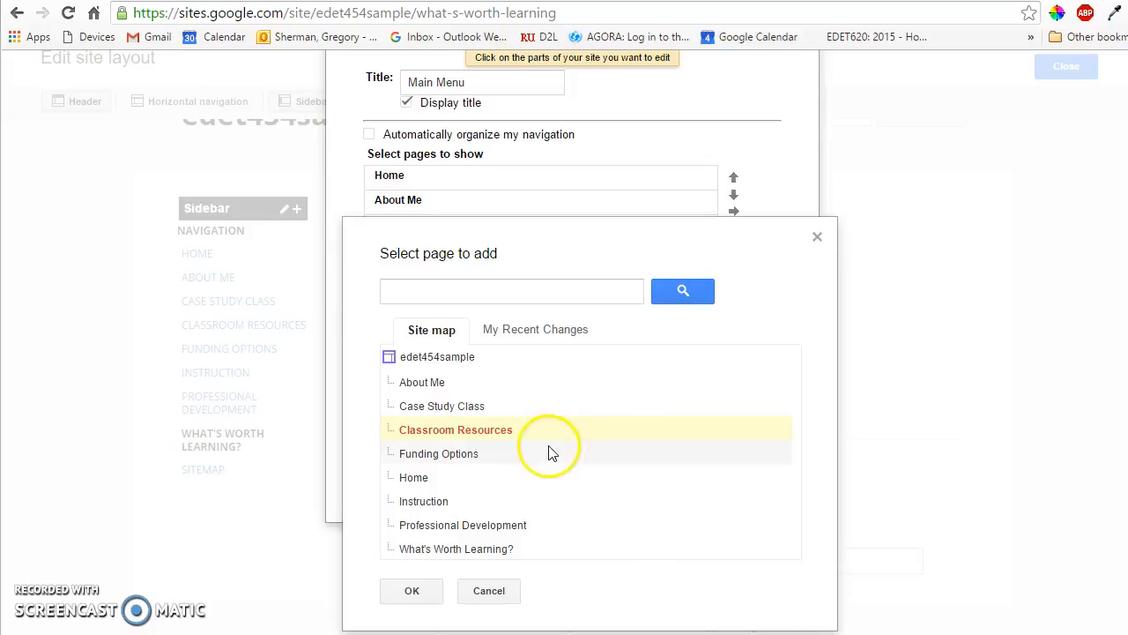
click(411, 591)
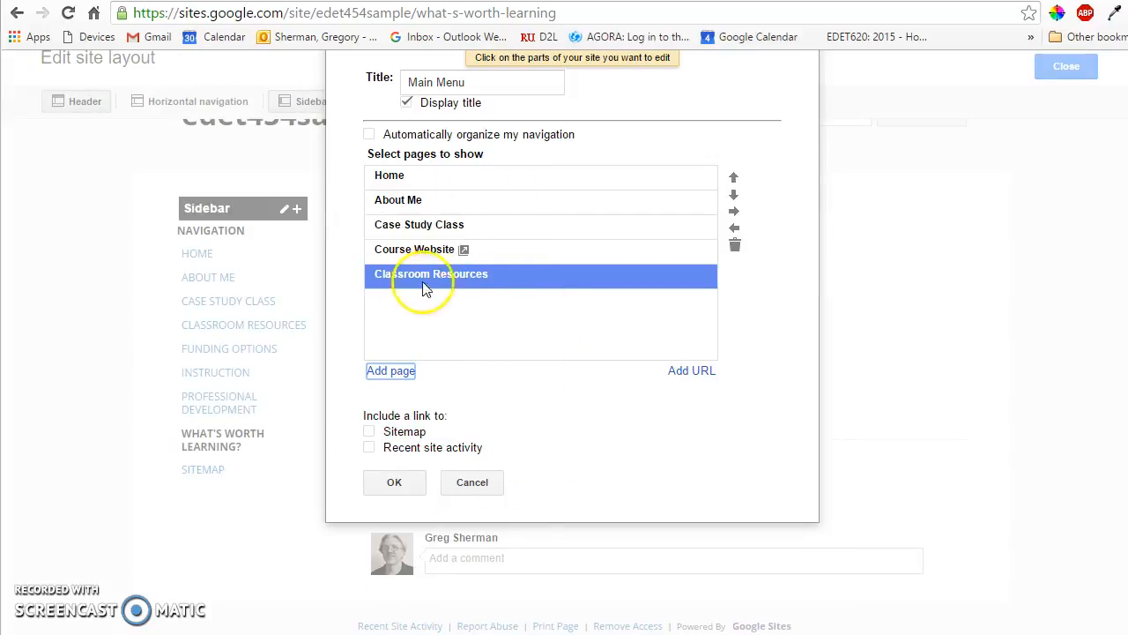
click(428, 250)
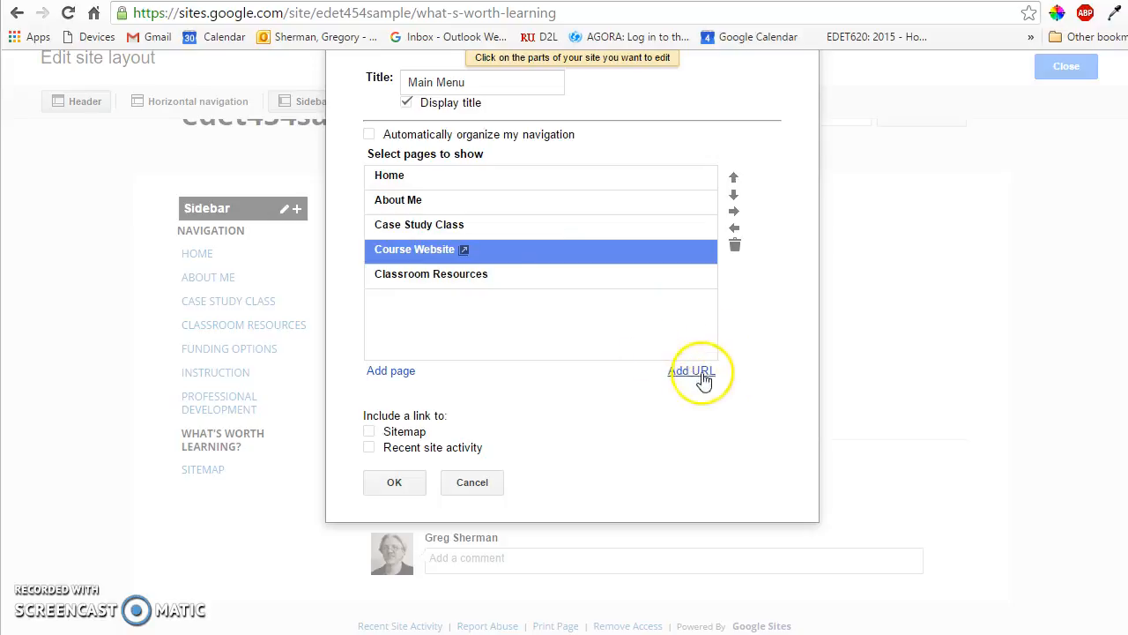
Step: Review the Course Website link's URL settings, and add the Instruction page directly below that entry in the navigation list
double_click(517, 253)
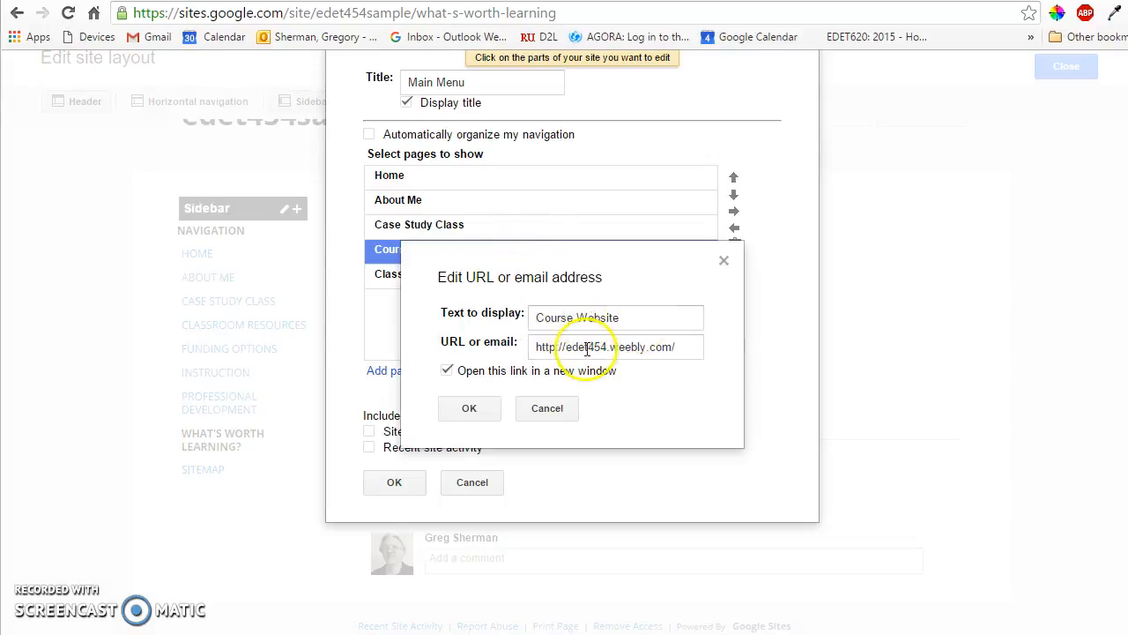
click(471, 410)
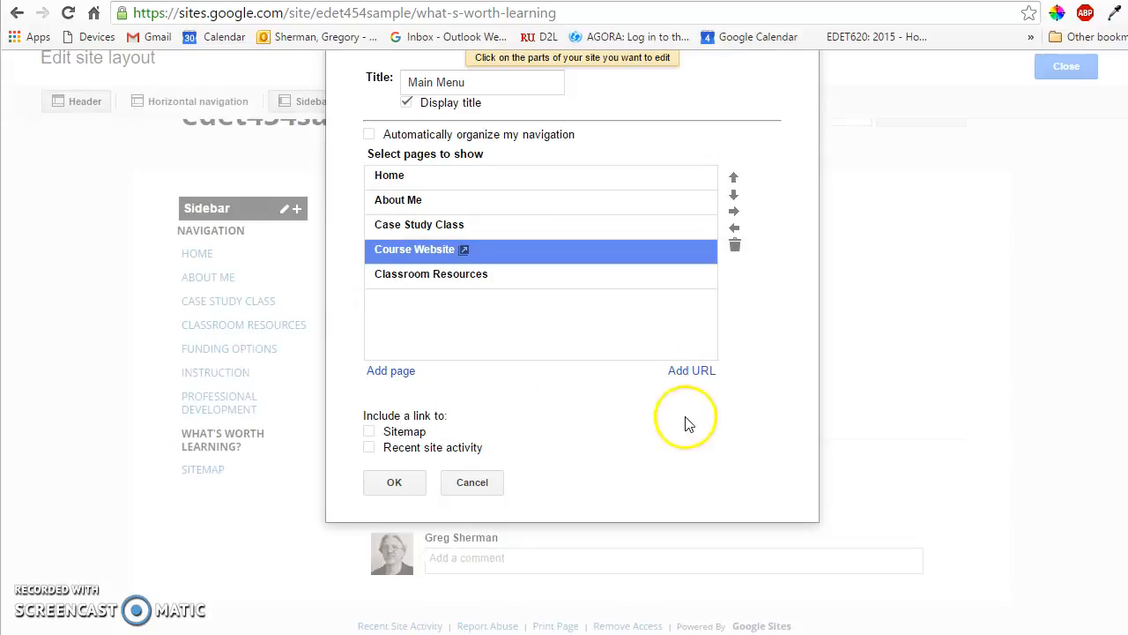
click(392, 371)
scroll(441, 539, down, 1)
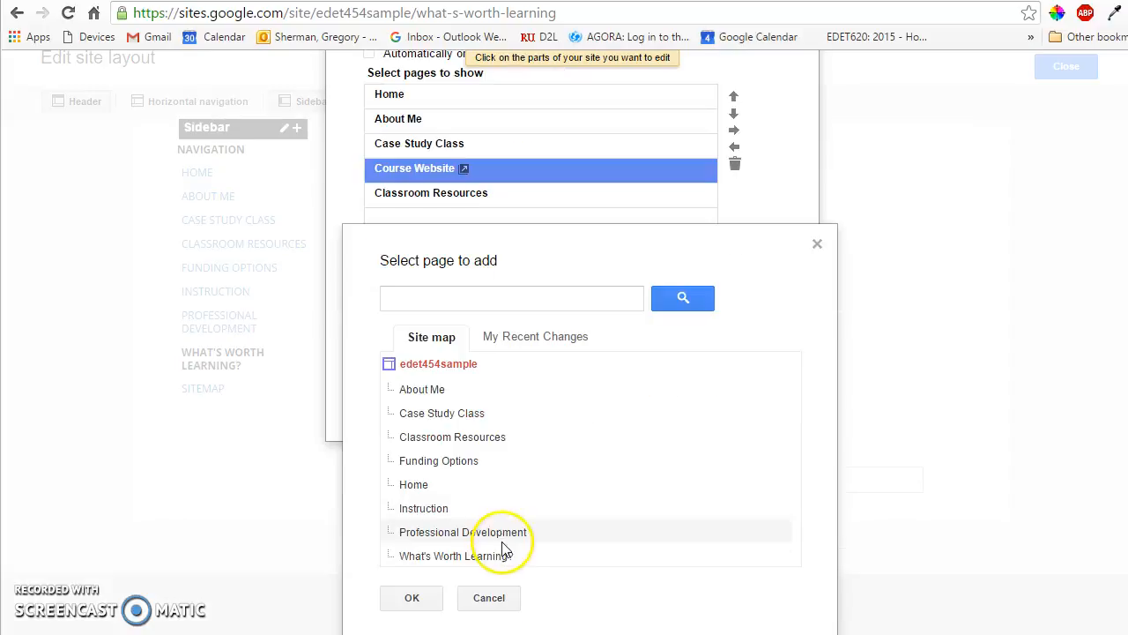
click(444, 509)
click(417, 597)
Step: Add the Funding Options and What's Worth Learning? pages to the navigation list below Instruction
click(390, 354)
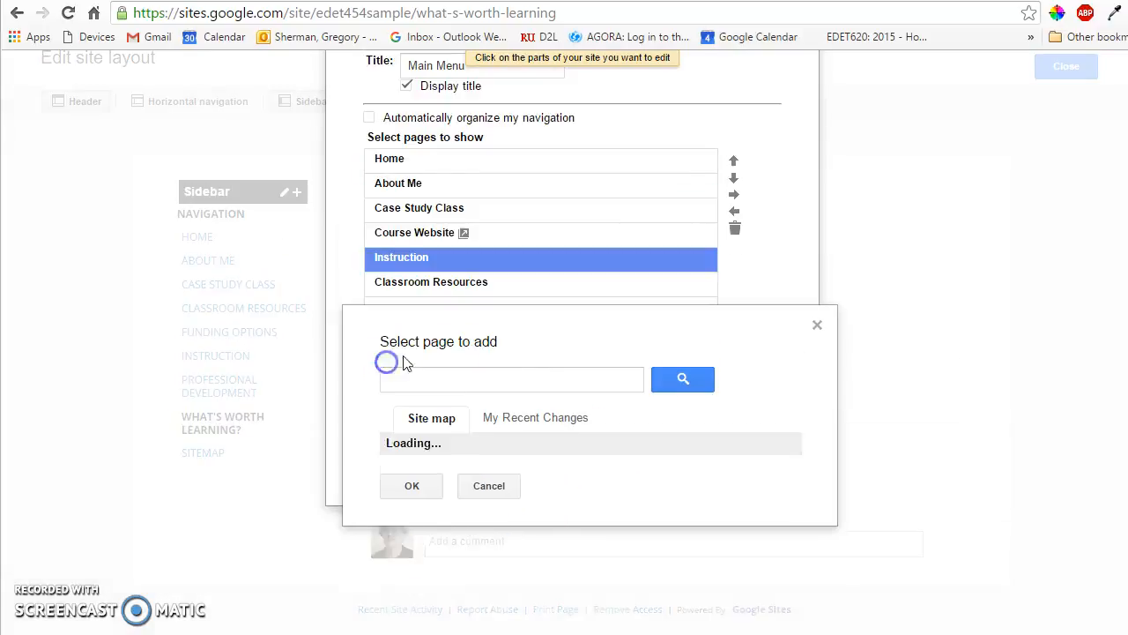
scroll(564, 414, down, 1)
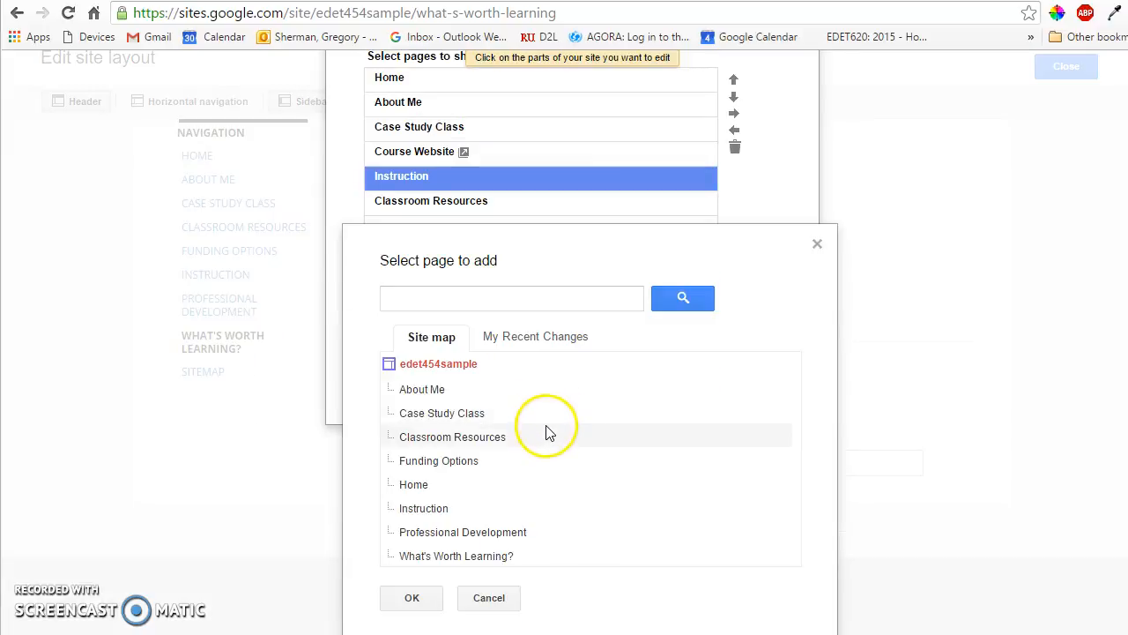
click(470, 464)
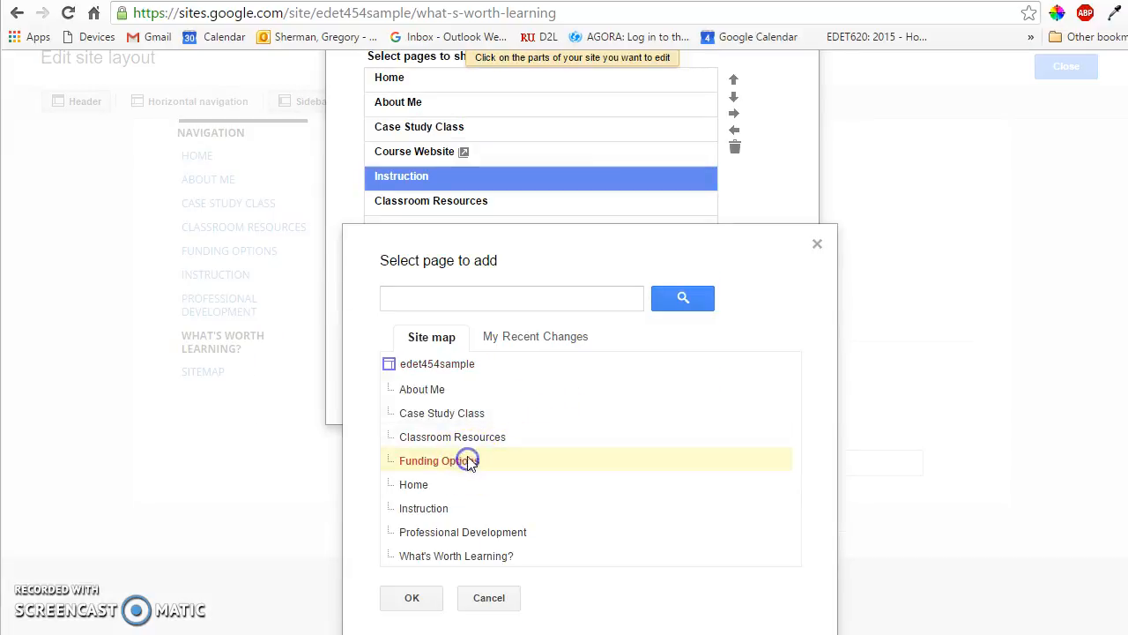
click(416, 599)
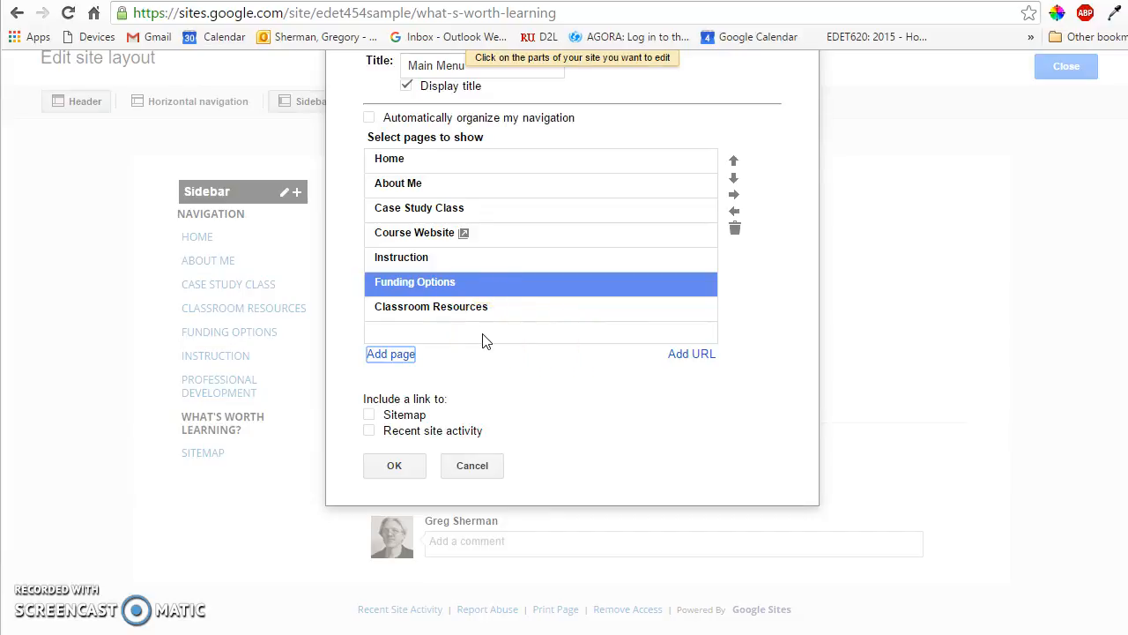
click(392, 354)
scroll(507, 458, down, 2)
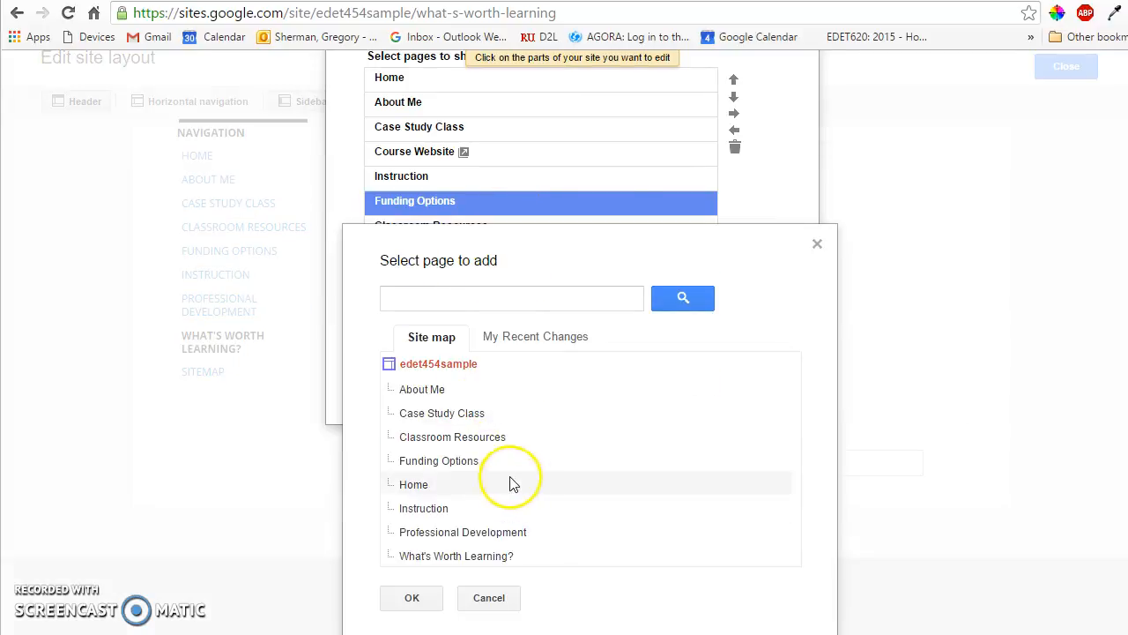
click(451, 557)
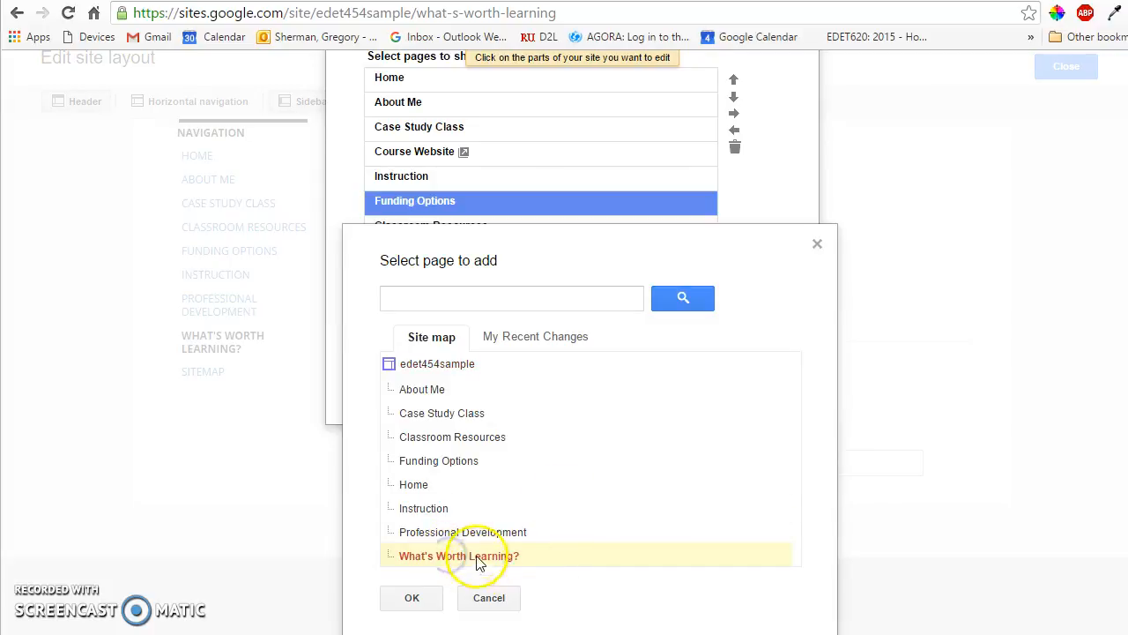
click(415, 598)
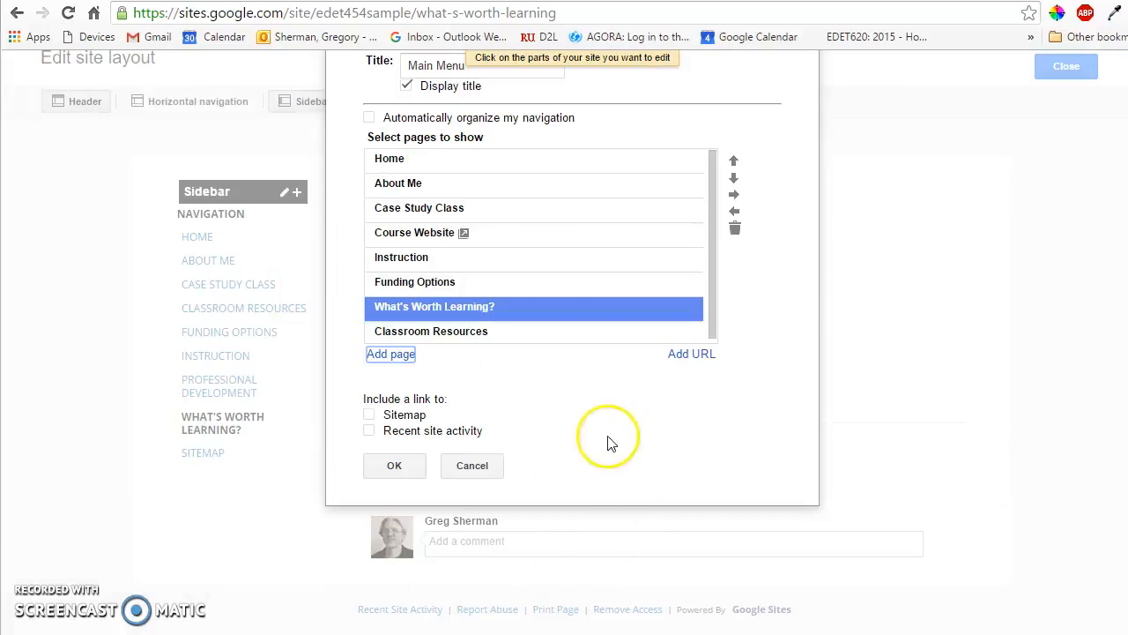
Step: Reorder the navigation list so Instruction sits directly between Case Study Class and Course Website
scroll(520, 415, up, 2)
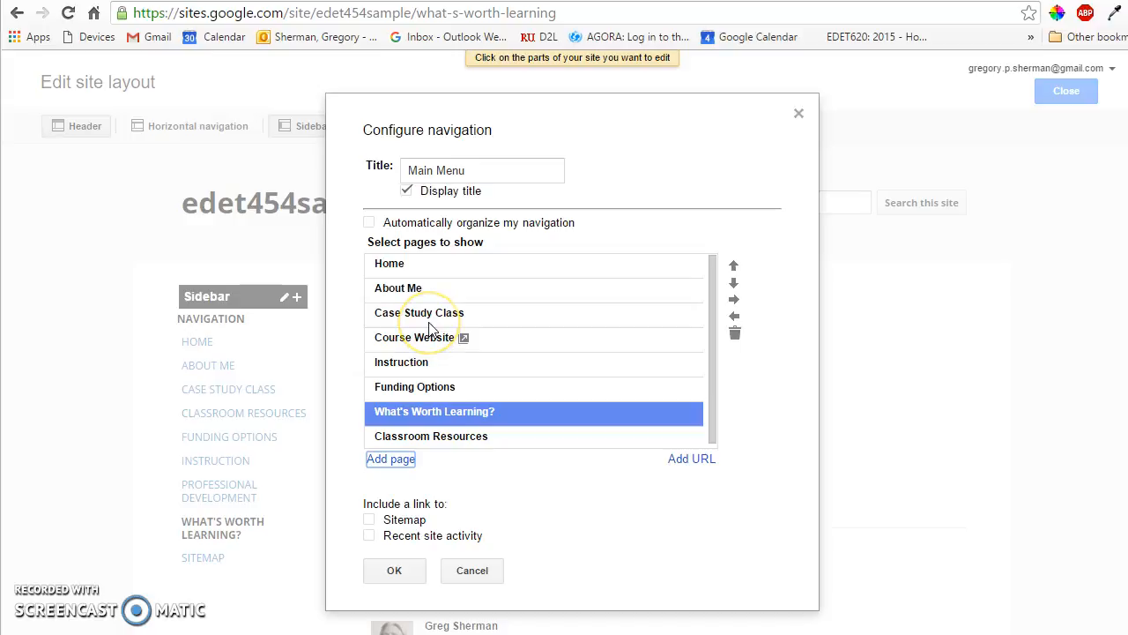
click(416, 291)
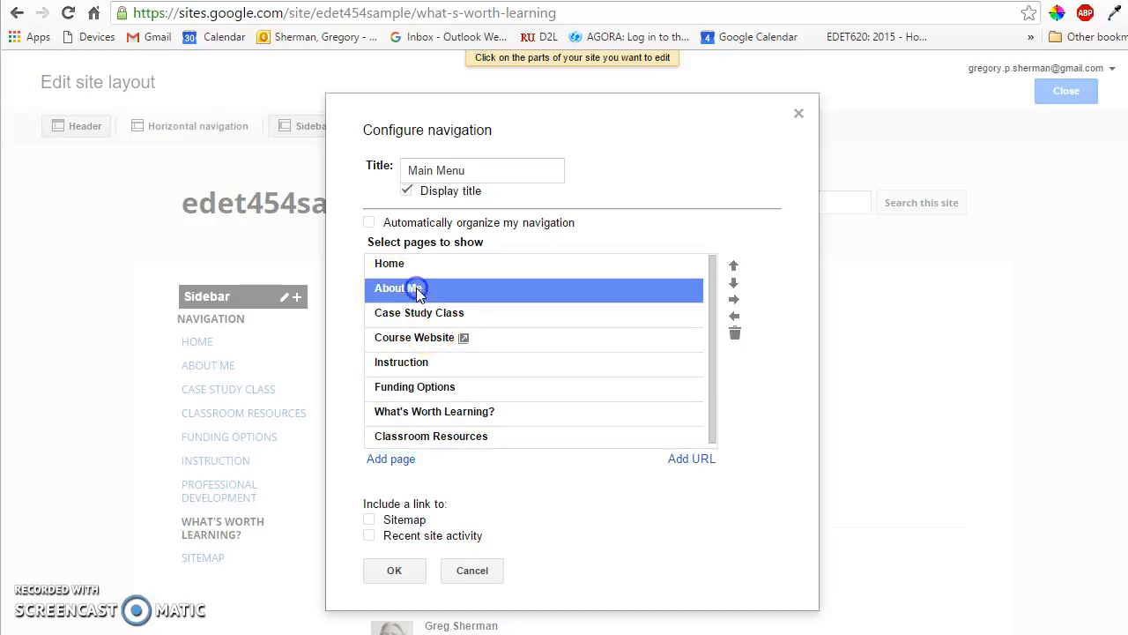
click(414, 269)
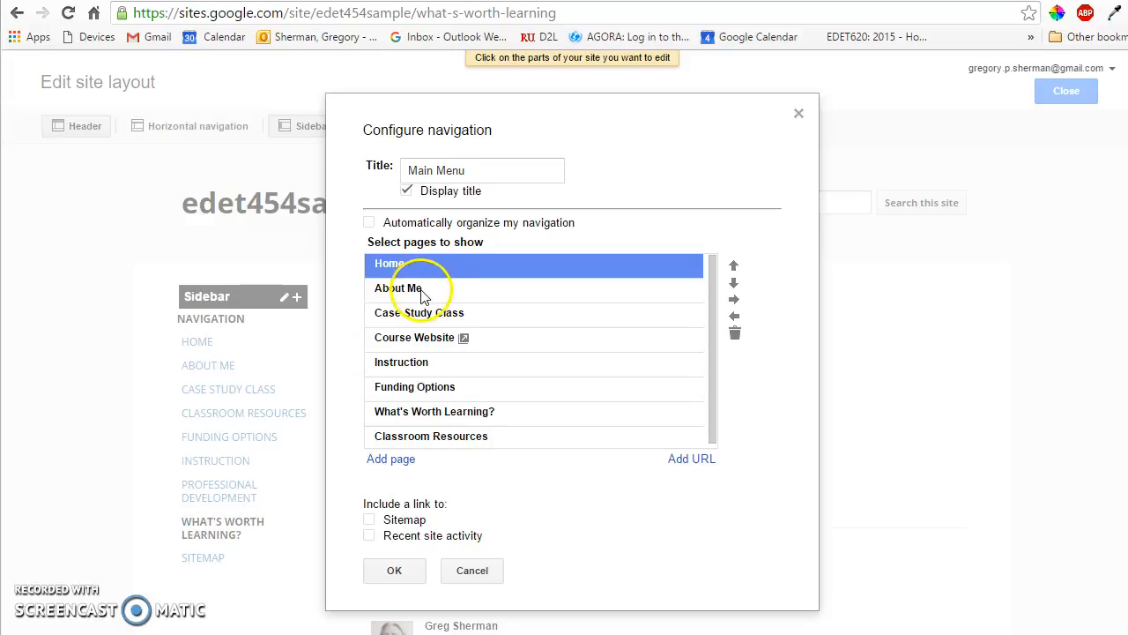
click(422, 292)
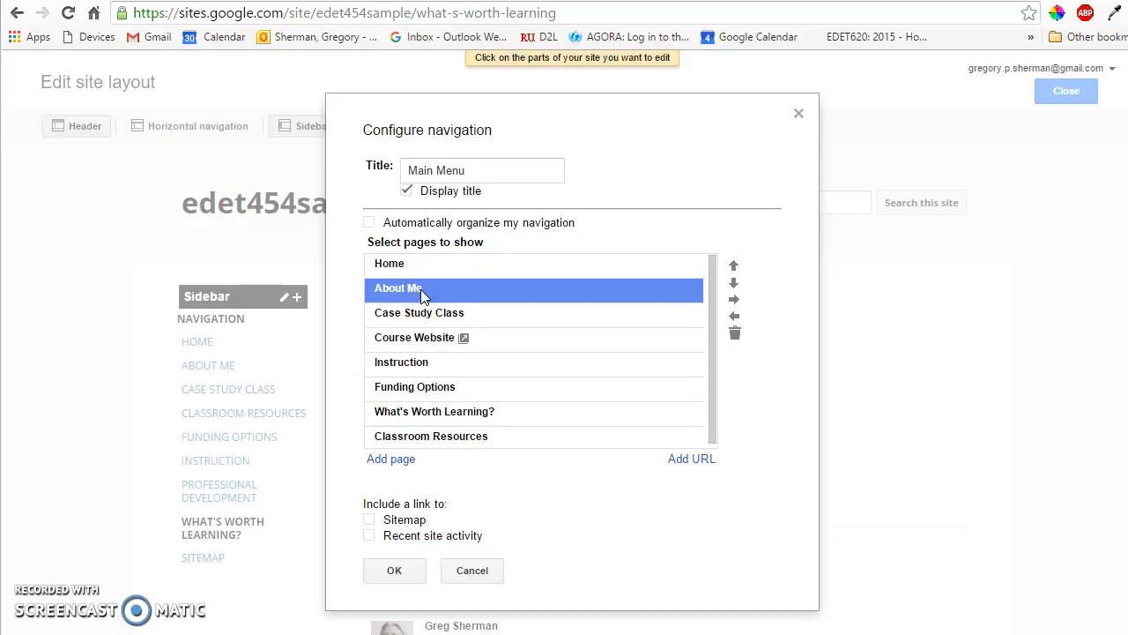
click(415, 367)
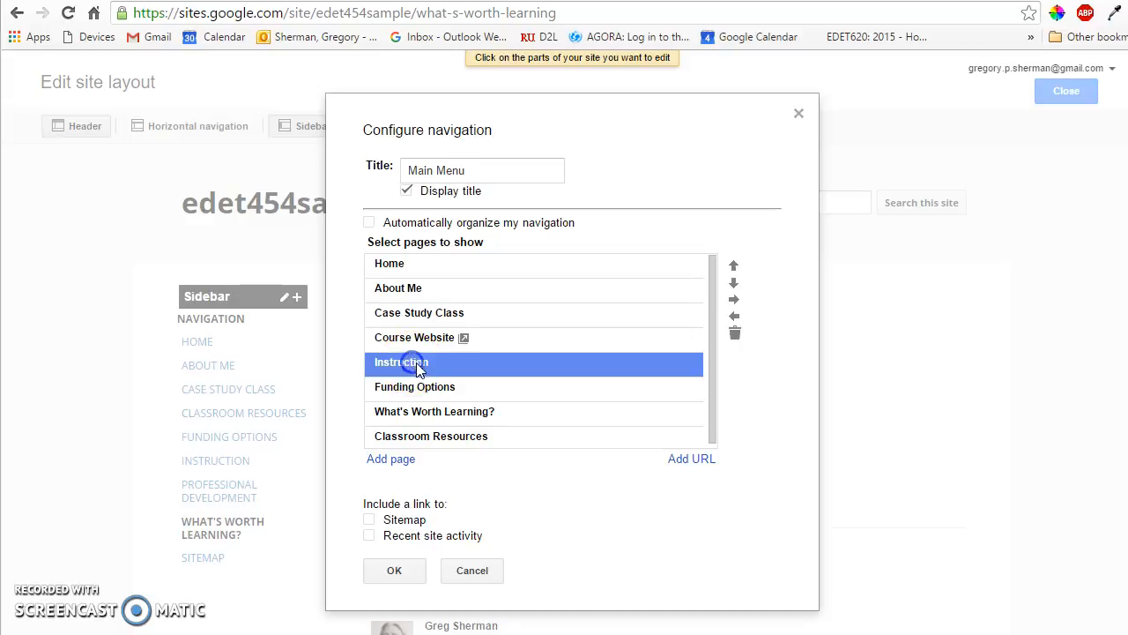
click(735, 268)
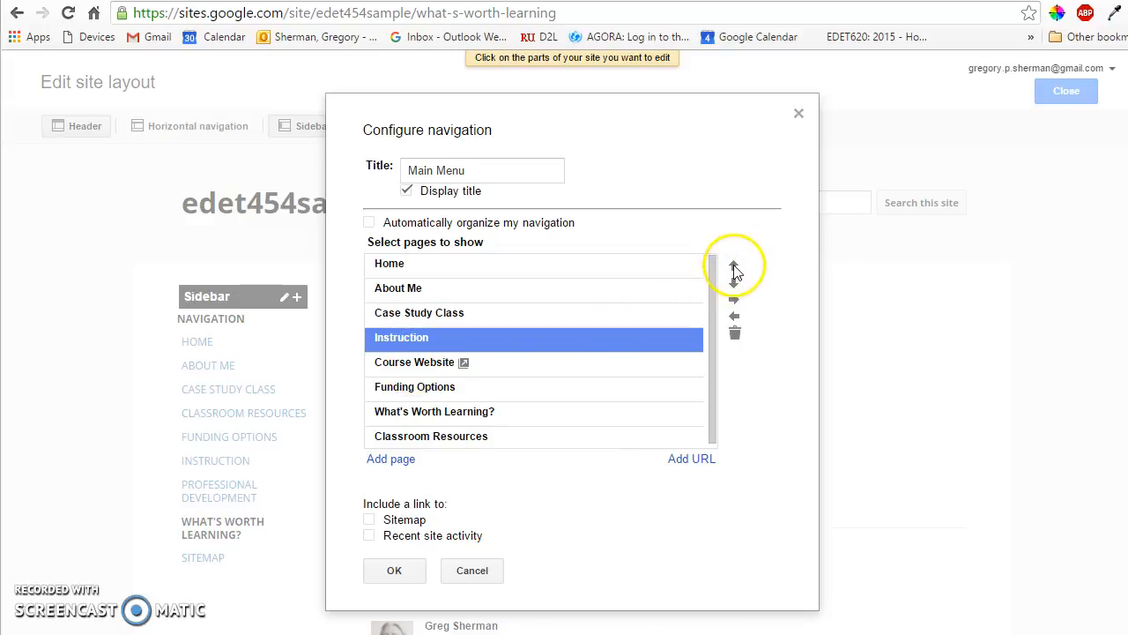
click(735, 268)
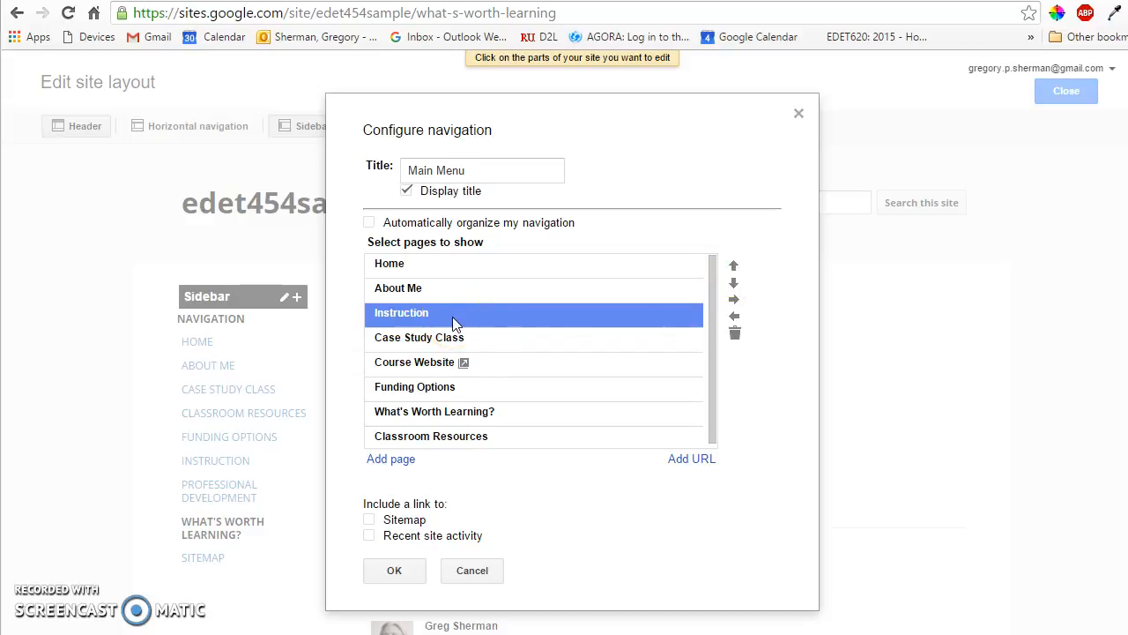
click(733, 283)
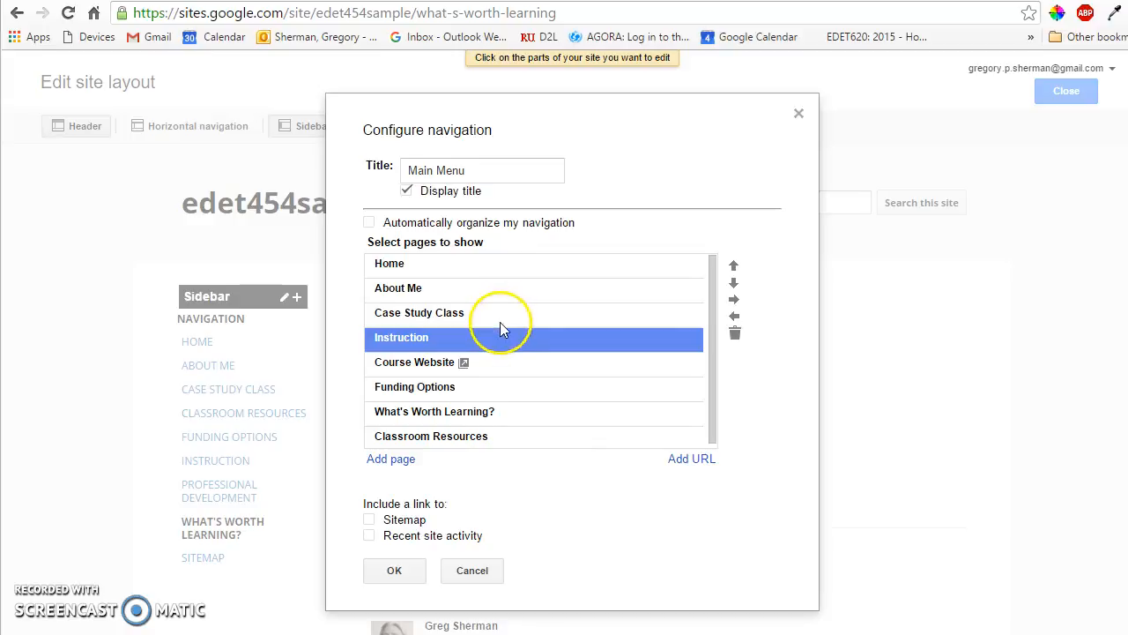
click(431, 315)
click(450, 343)
Step: Move Funding Options and Classroom Resources up in the navigation list so both sit above Course Website
click(448, 388)
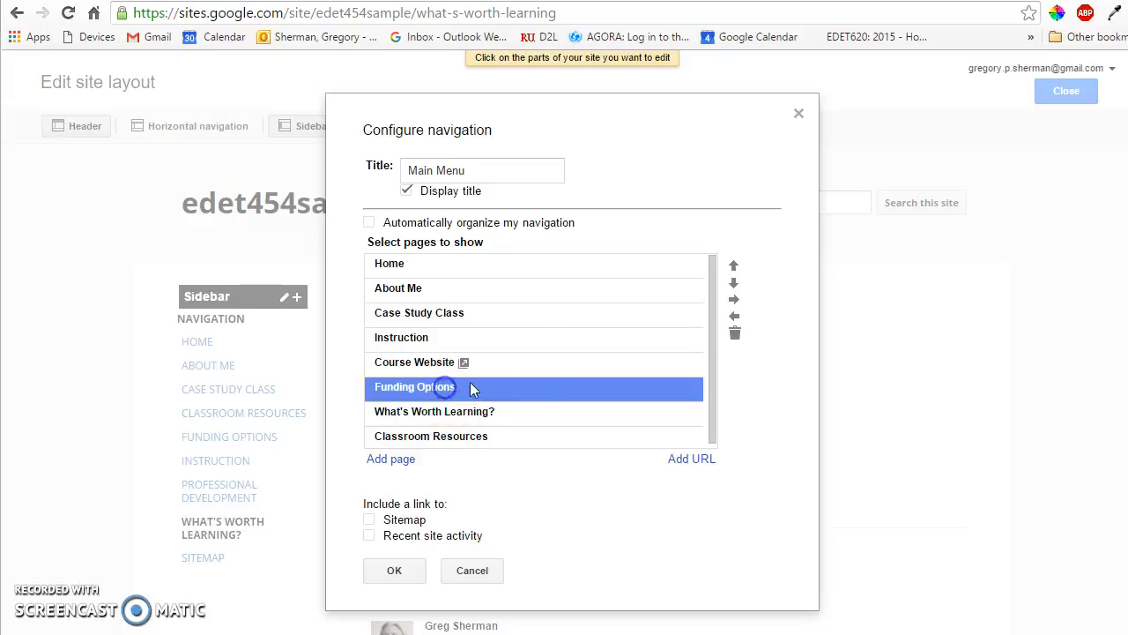
click(734, 268)
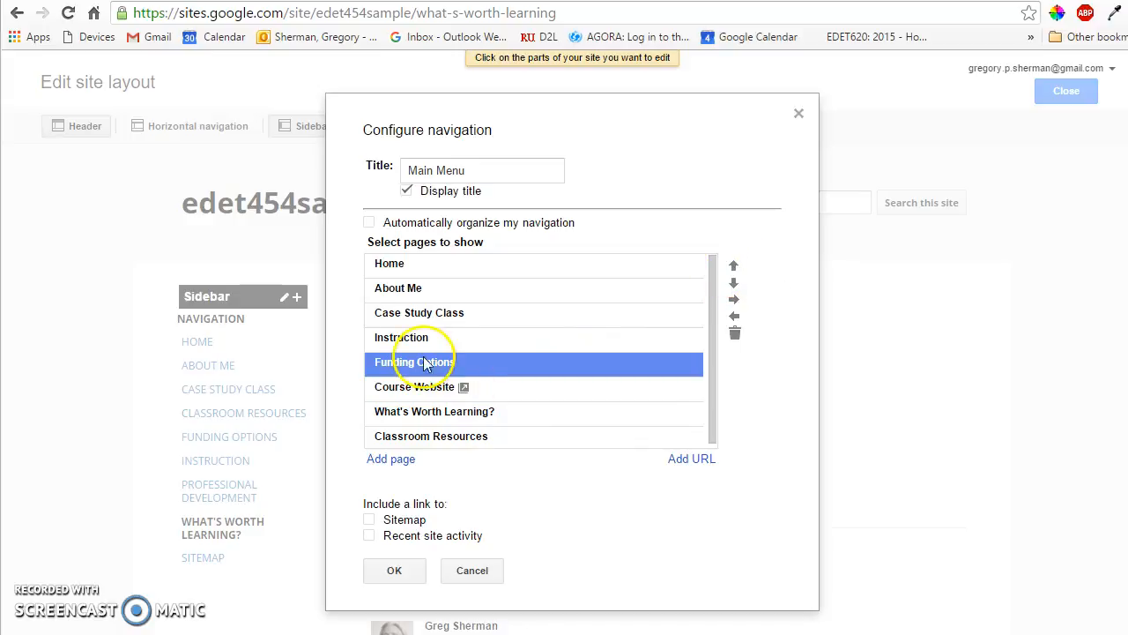
click(414, 436)
click(733, 267)
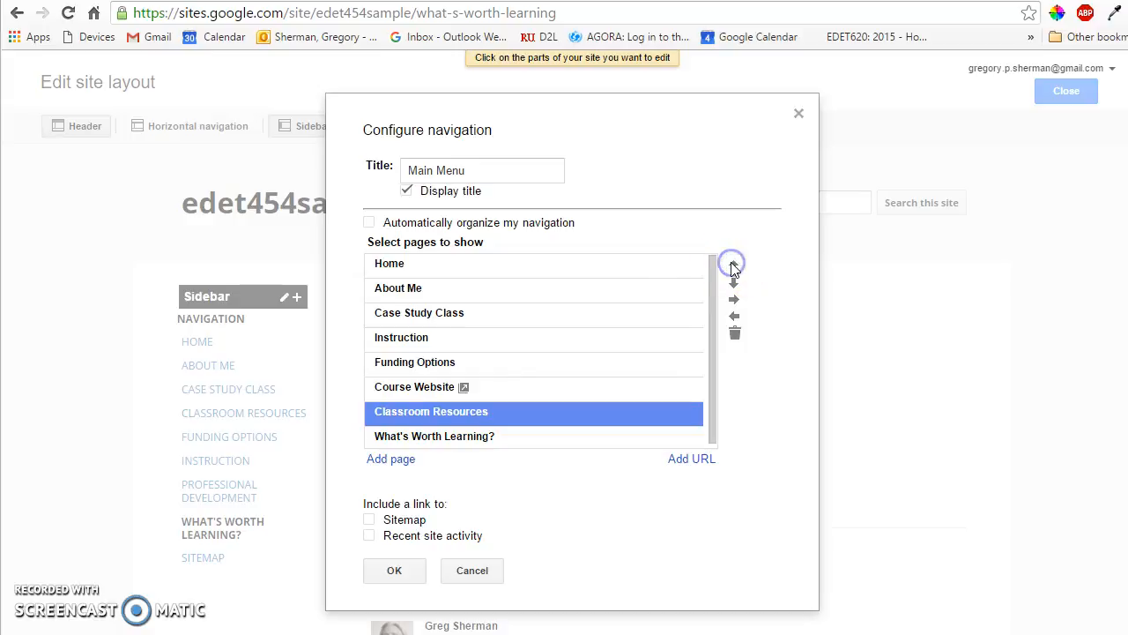
click(734, 267)
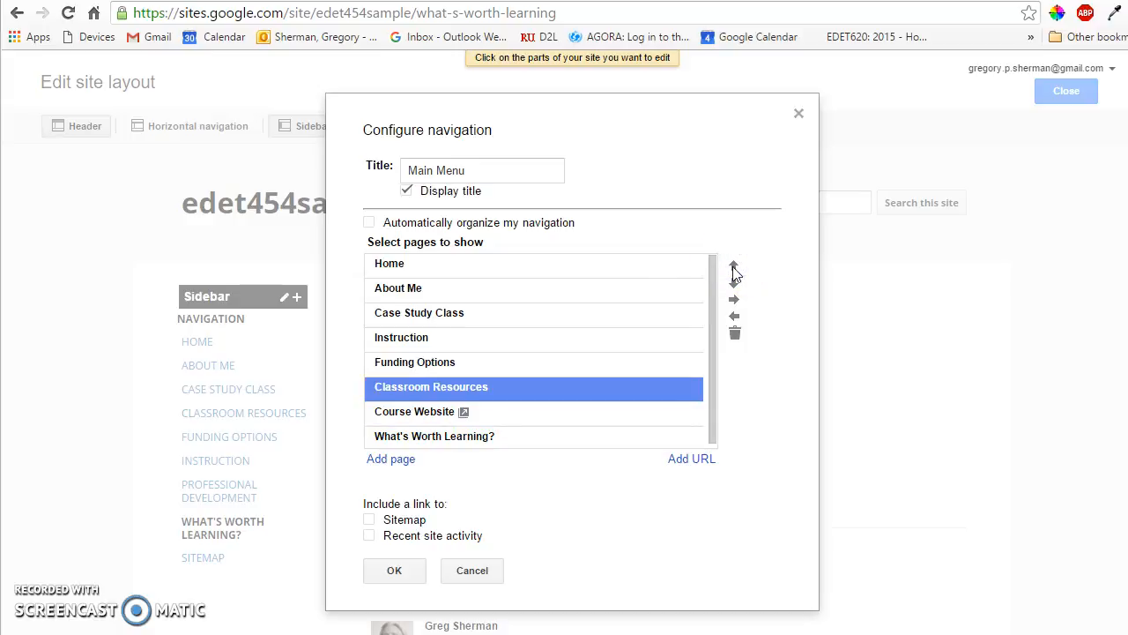
Step: Add the Professional Development page to the navigation list directly below Classroom Resources
drag(712, 394, 713, 425)
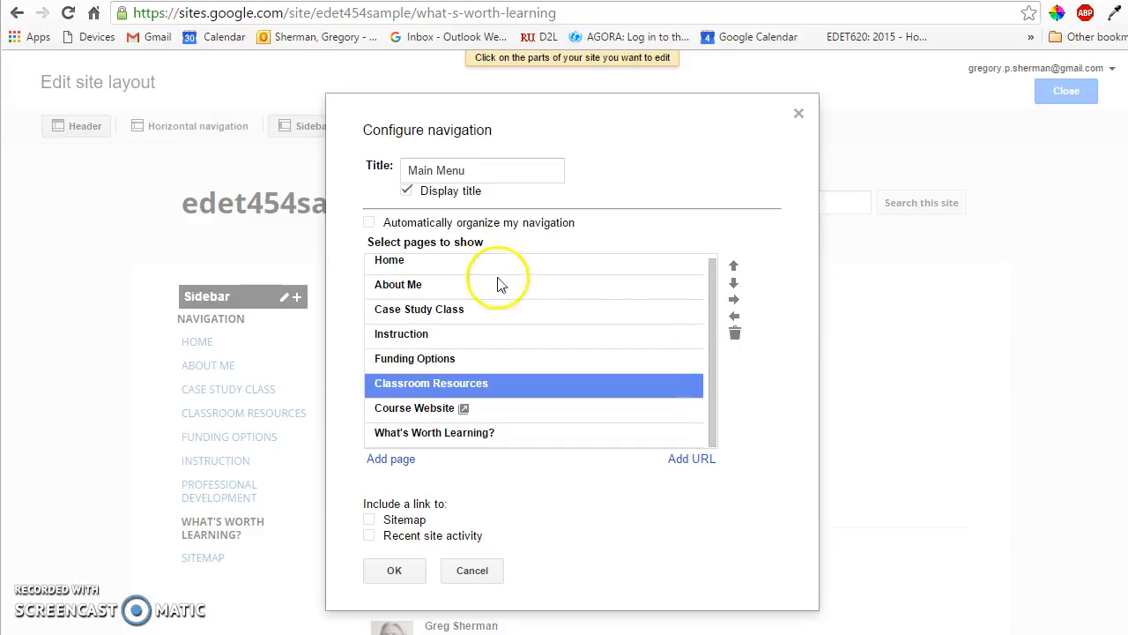
click(390, 459)
scroll(587, 491, down, 1)
click(502, 532)
click(411, 591)
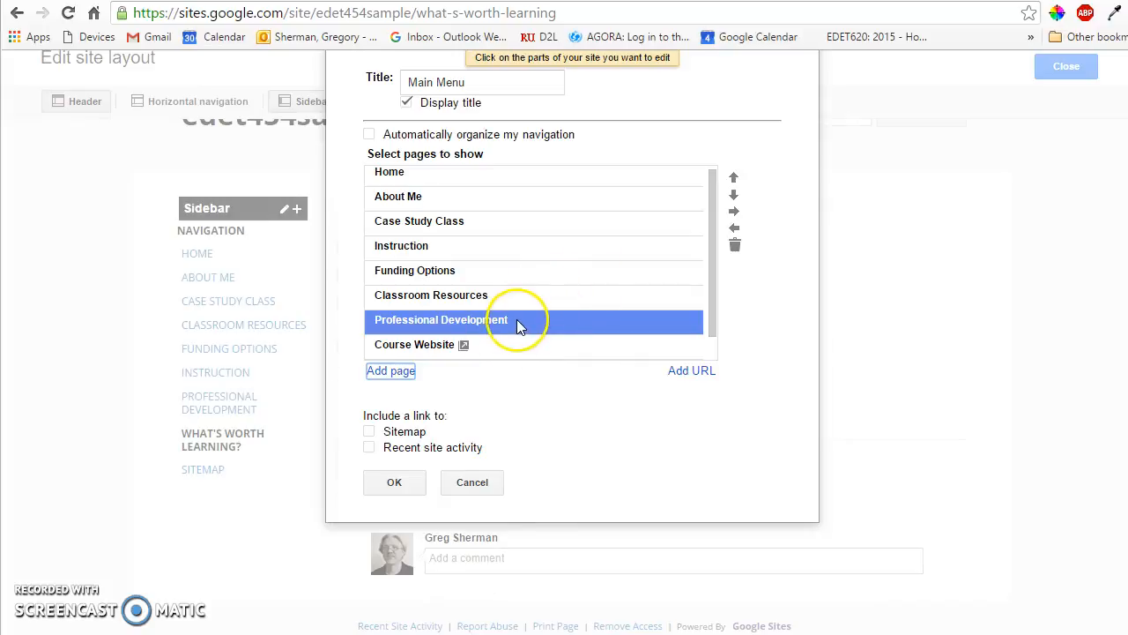
Step: Move What's Worth Learning? directly below Instruction in the navigation list and indent it one level as a subpage
click(432, 348)
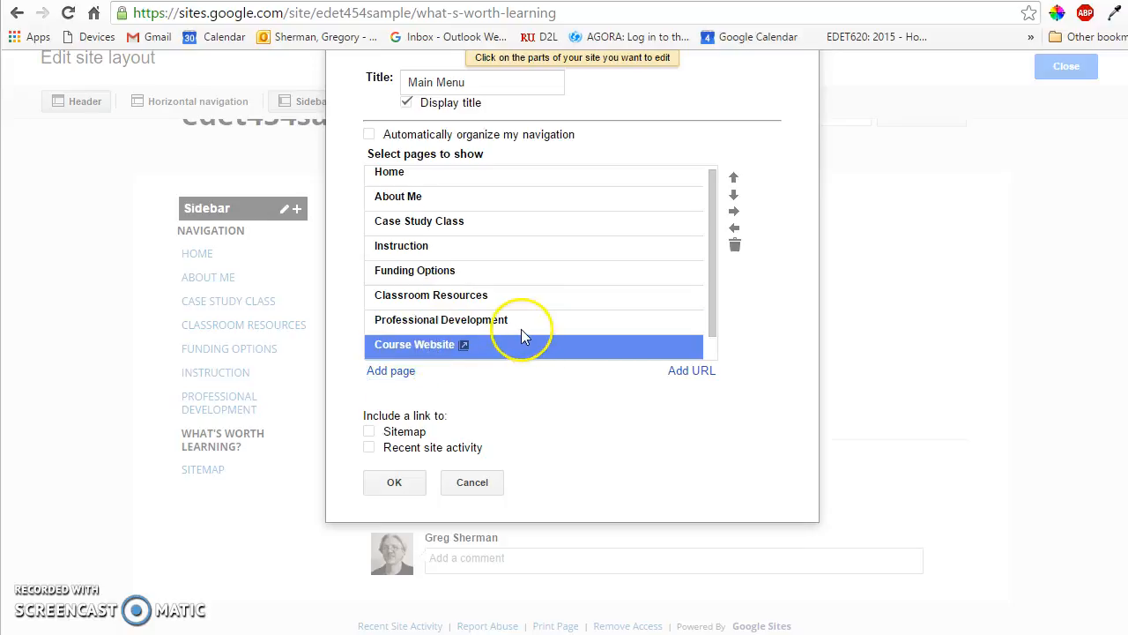
scroll(521, 329, down, 1)
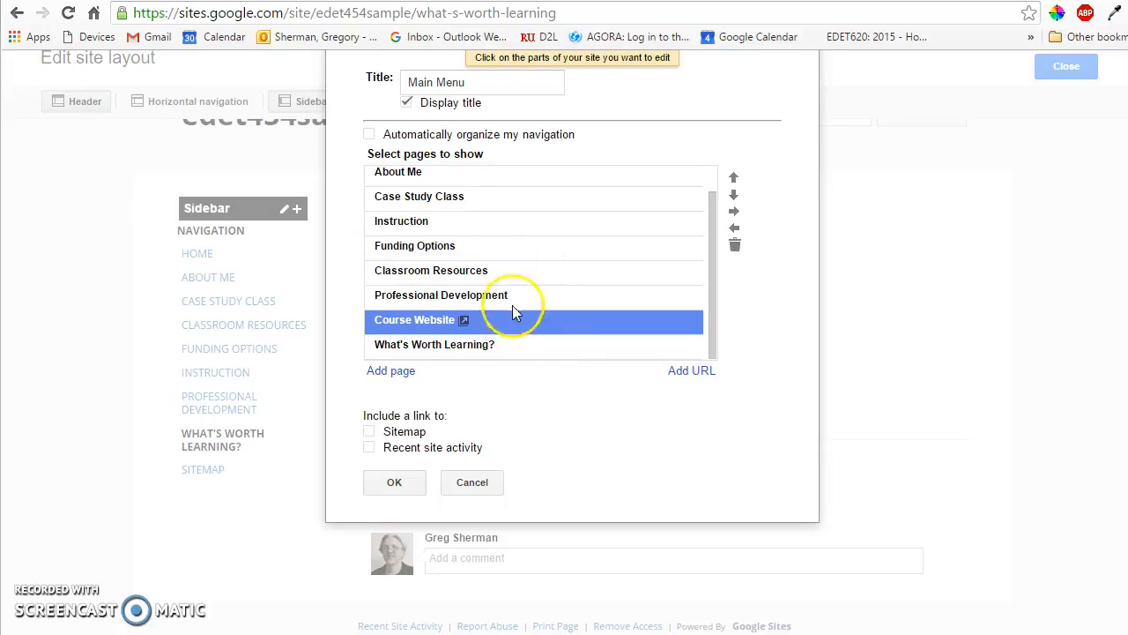
click(473, 346)
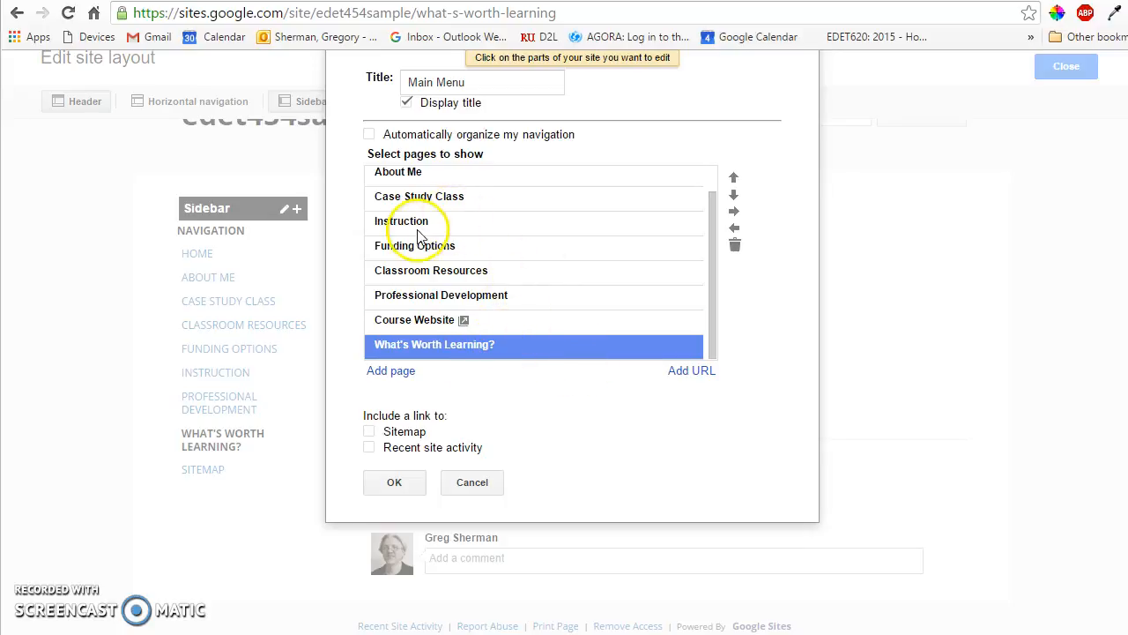
click(733, 179)
click(734, 179)
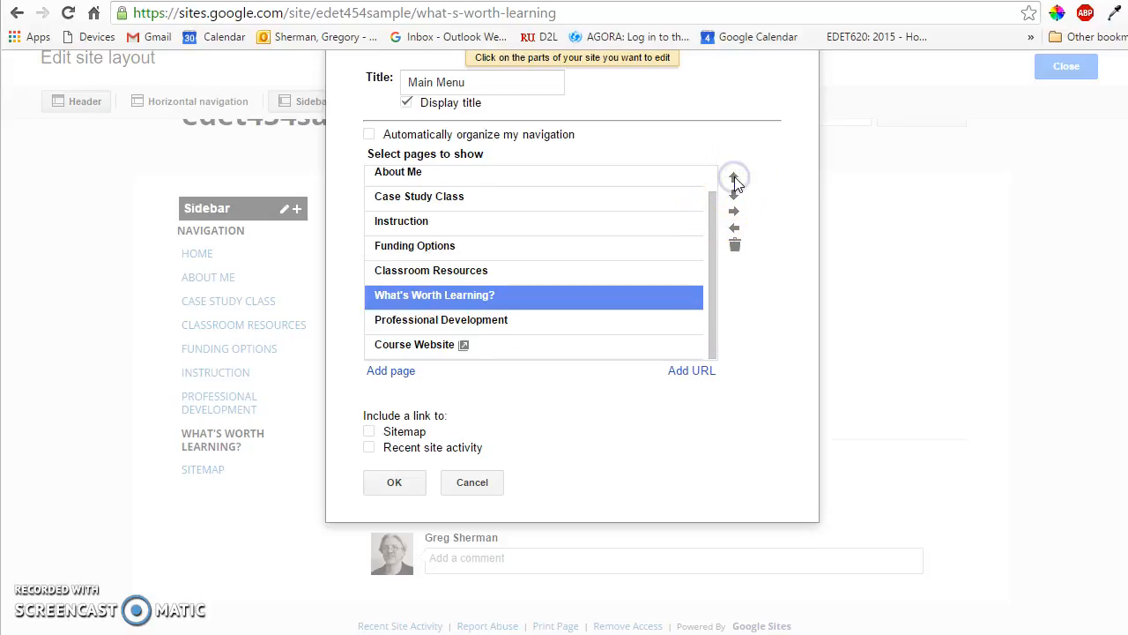
click(735, 179)
click(734, 179)
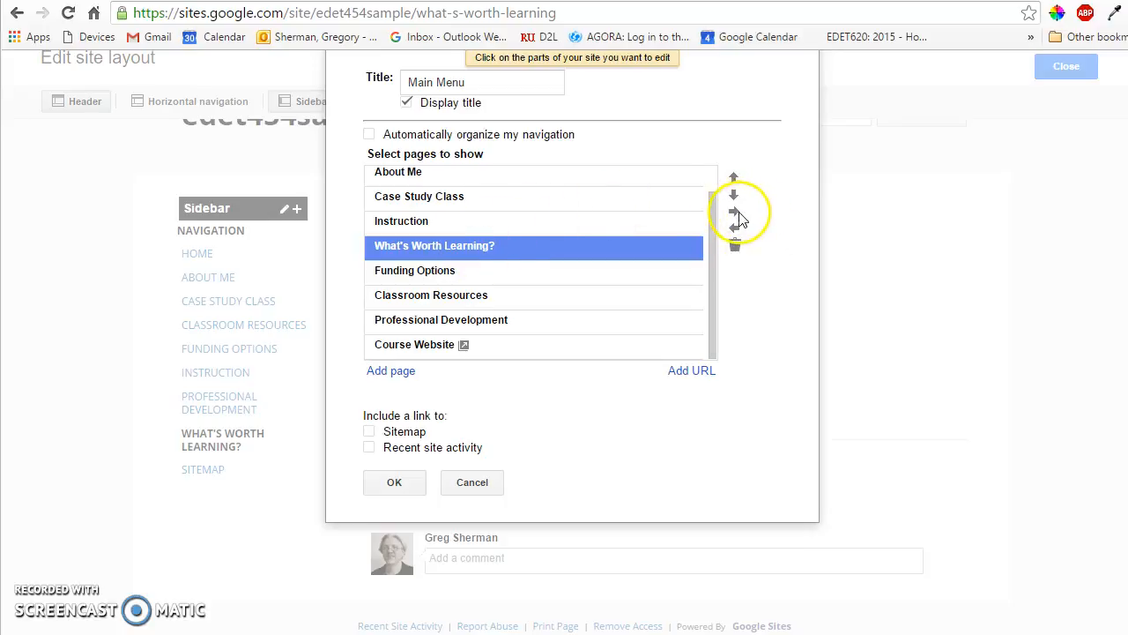
click(734, 213)
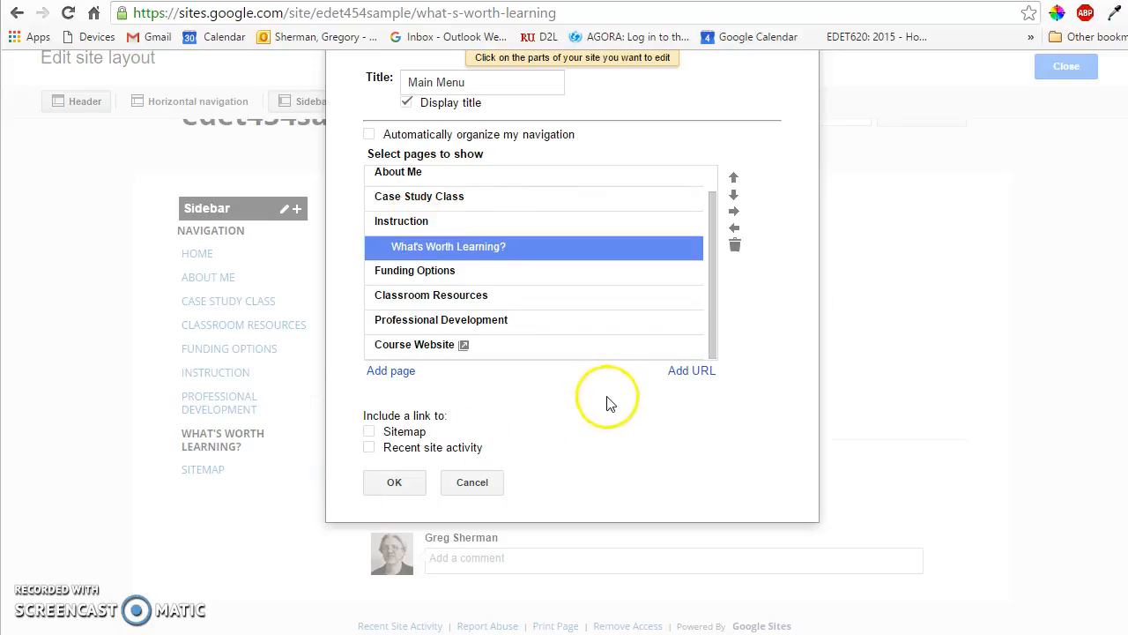
Step: Save the Main Menu navigation configuration and close the site layout editor
scroll(599, 397, up, 3)
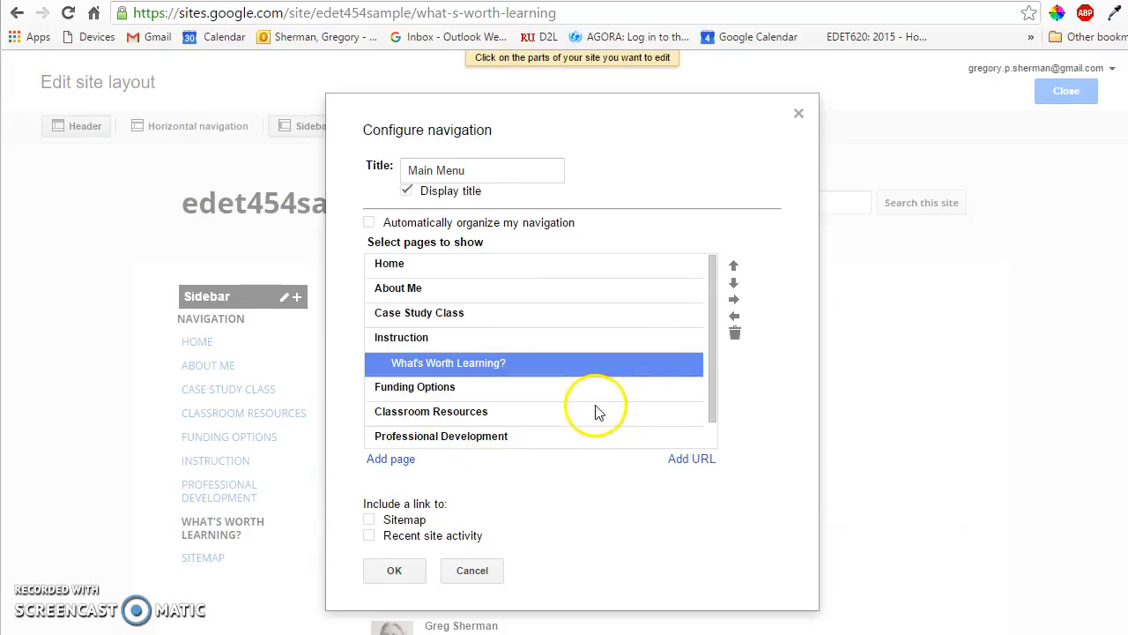
click(392, 572)
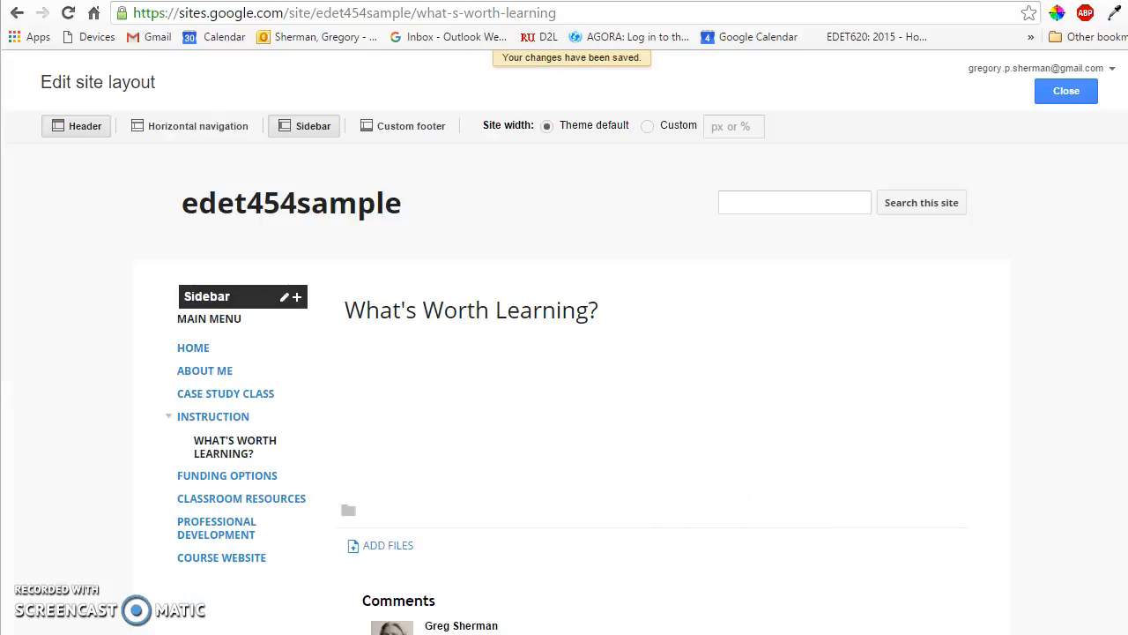
click(1068, 94)
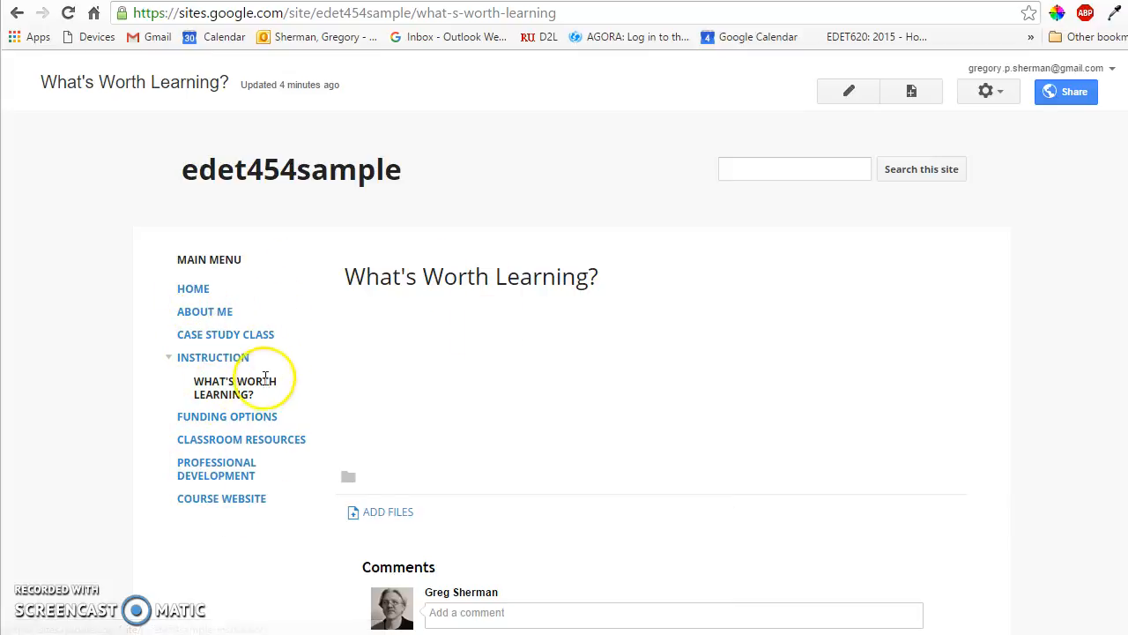
Step: Check the Main Menu navigation by collapsing and expanding Instruction and viewing its nested What's Worth Learning? subpage
click(171, 362)
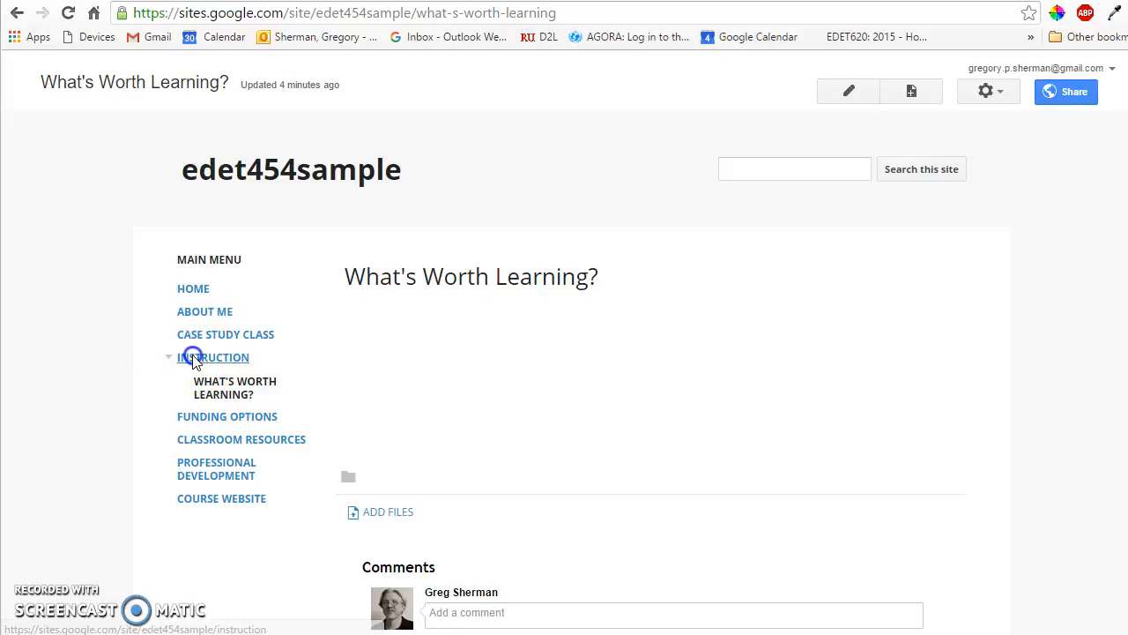
click(168, 362)
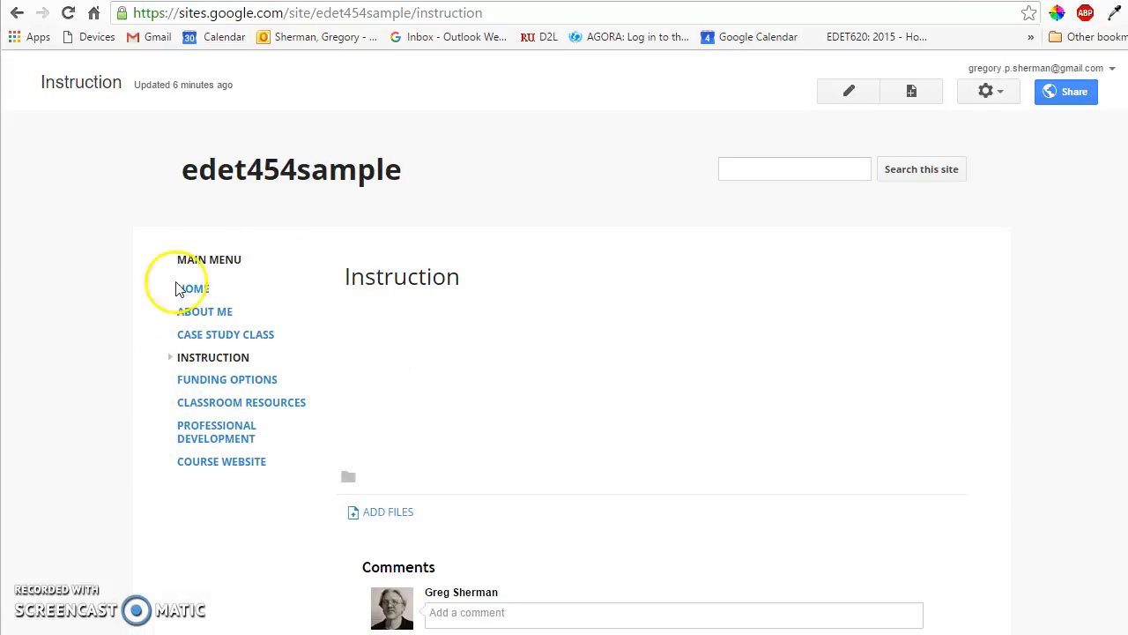
click(170, 358)
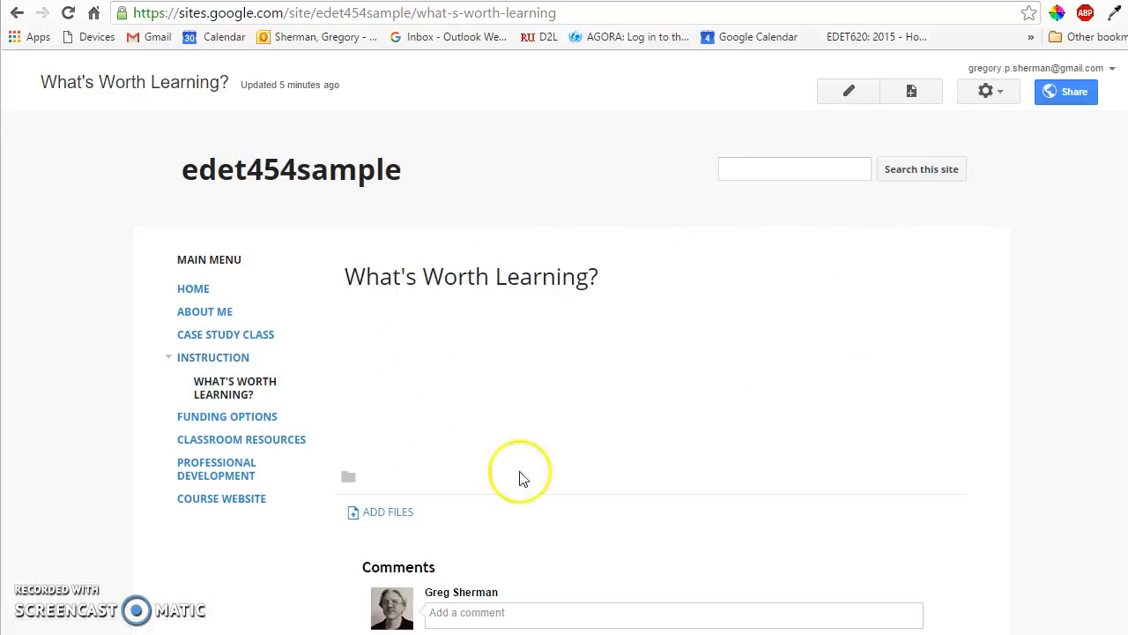
Step: Open the What's Worth Learning? page for editing to examine its content area, and save it without adding content
click(852, 95)
click(443, 468)
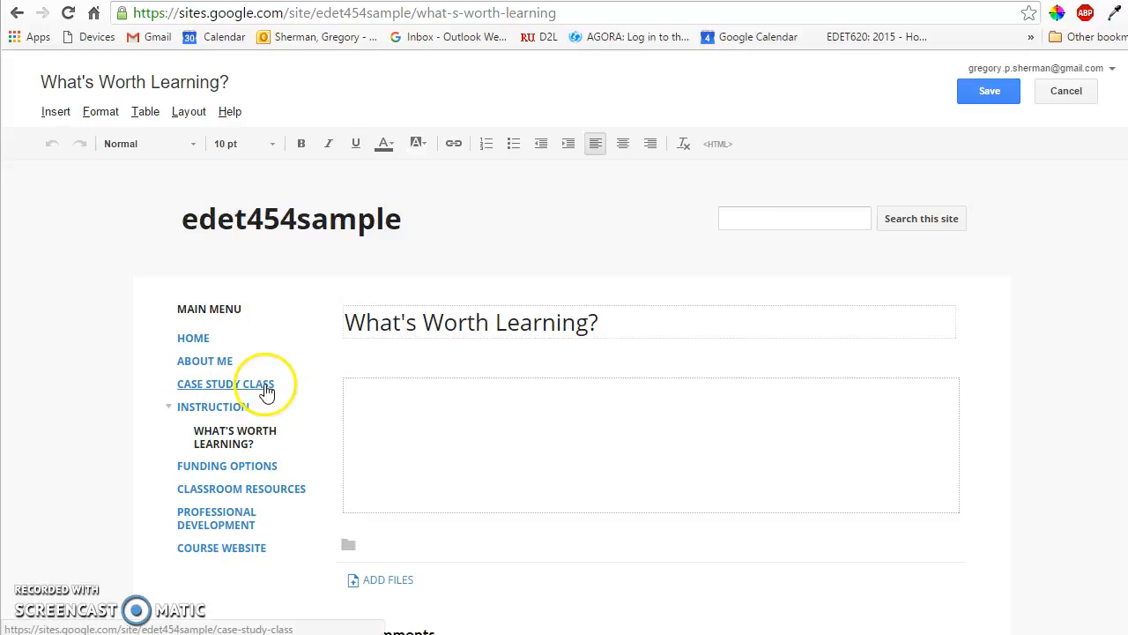
click(987, 92)
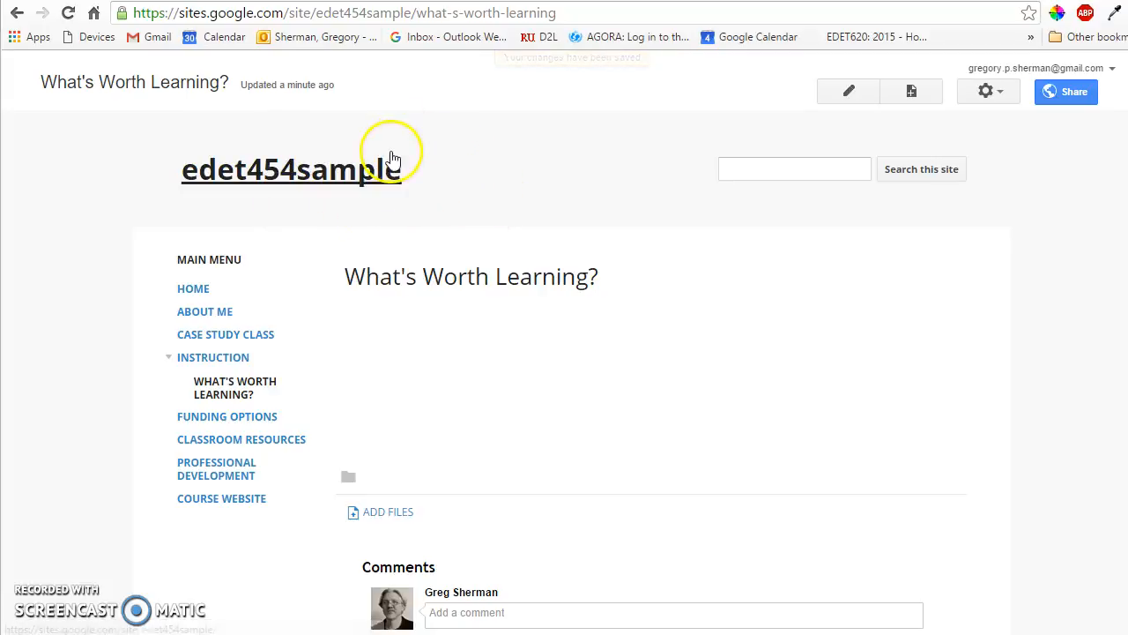
Step: Open the general management settings for the whole site
click(1005, 99)
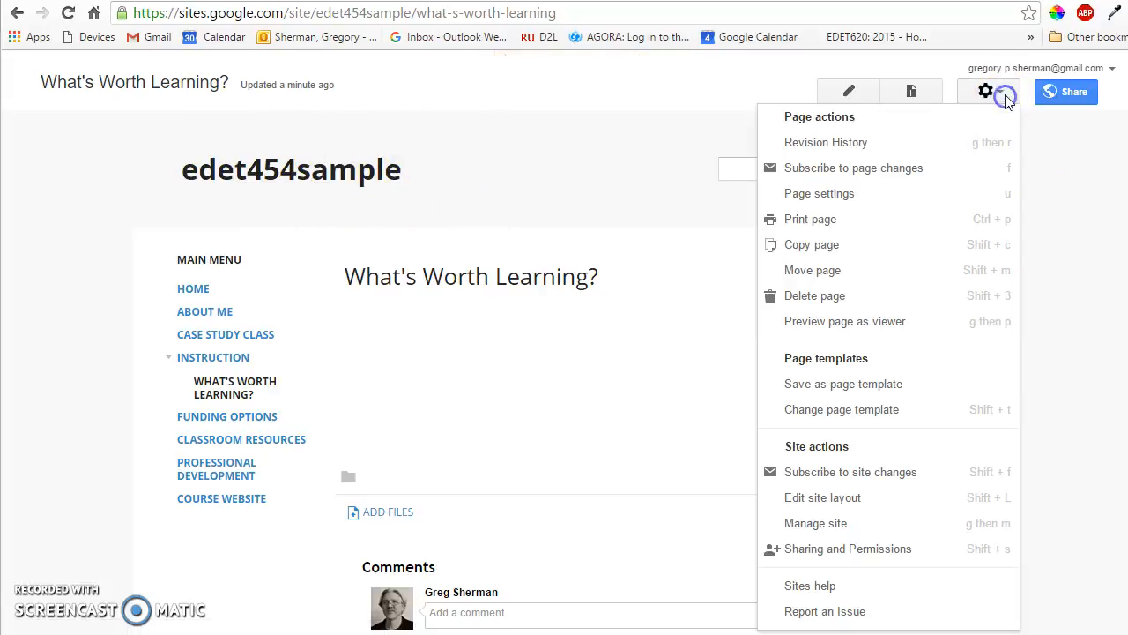
click(818, 523)
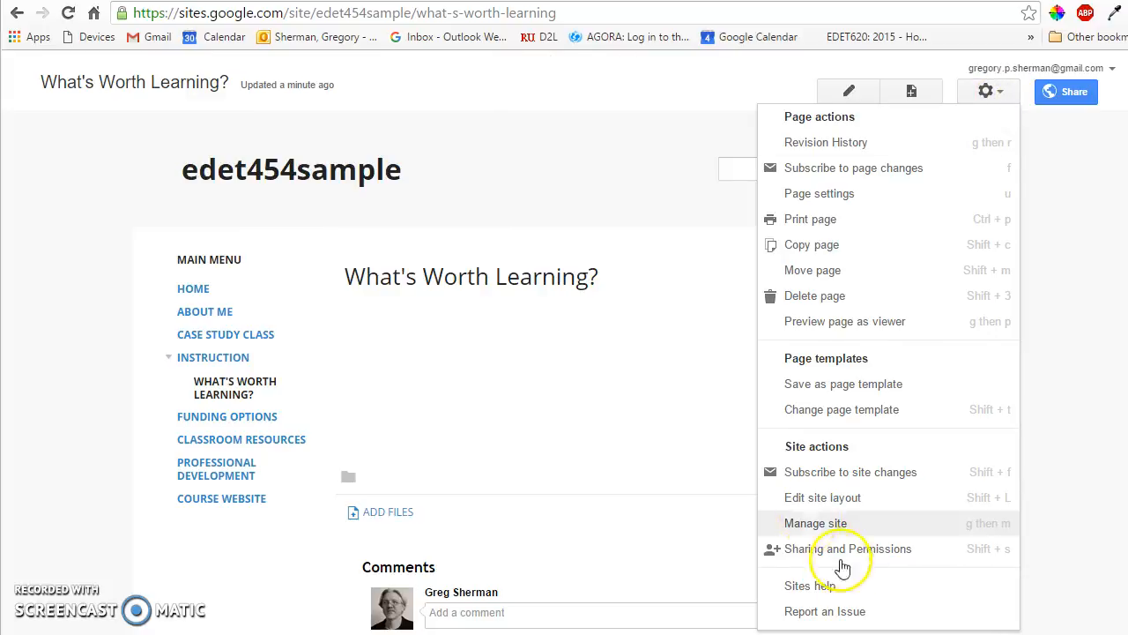
click(818, 523)
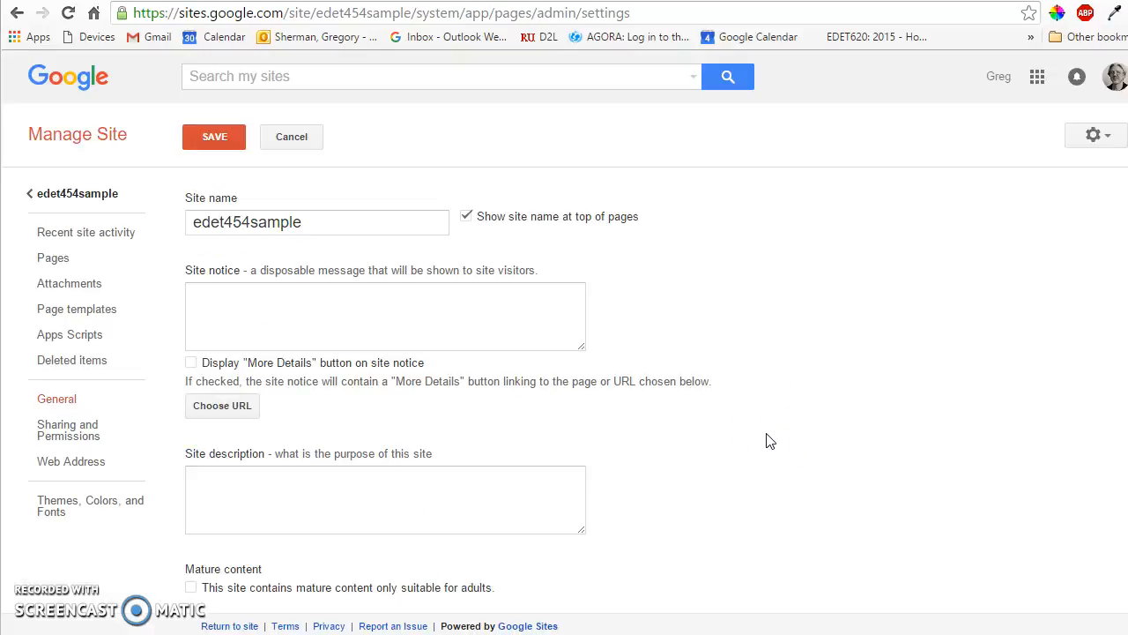
Step: Rename the site to the owner's first name in possessive form followed by "EDET 454 Portfolio", save, and return to the site's home page
click(300, 222)
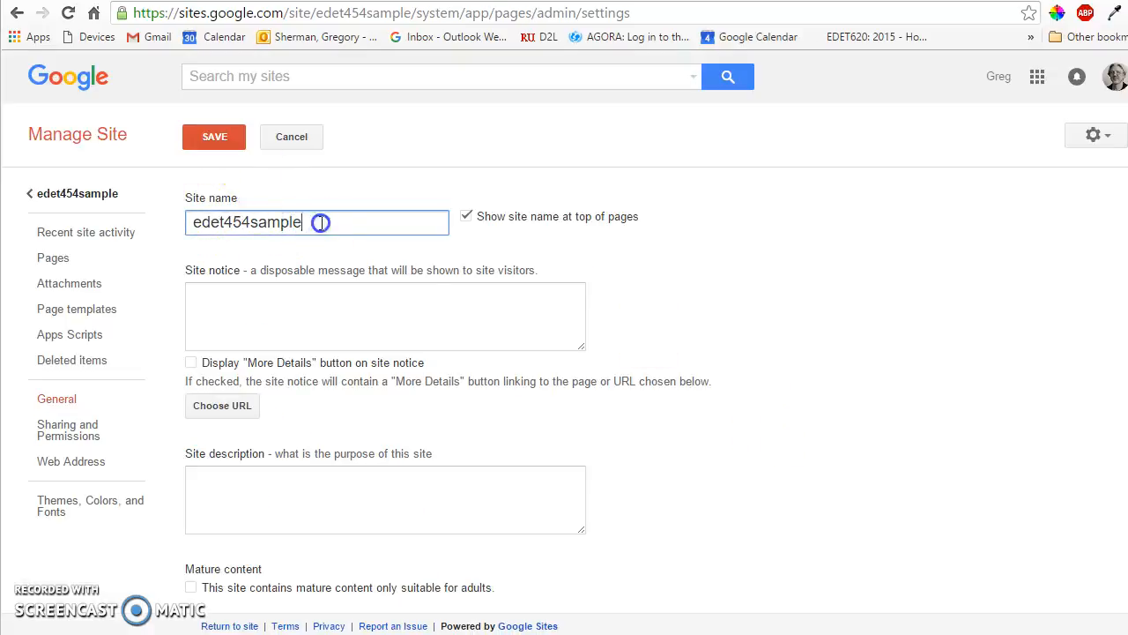
drag(320, 222, 187, 222)
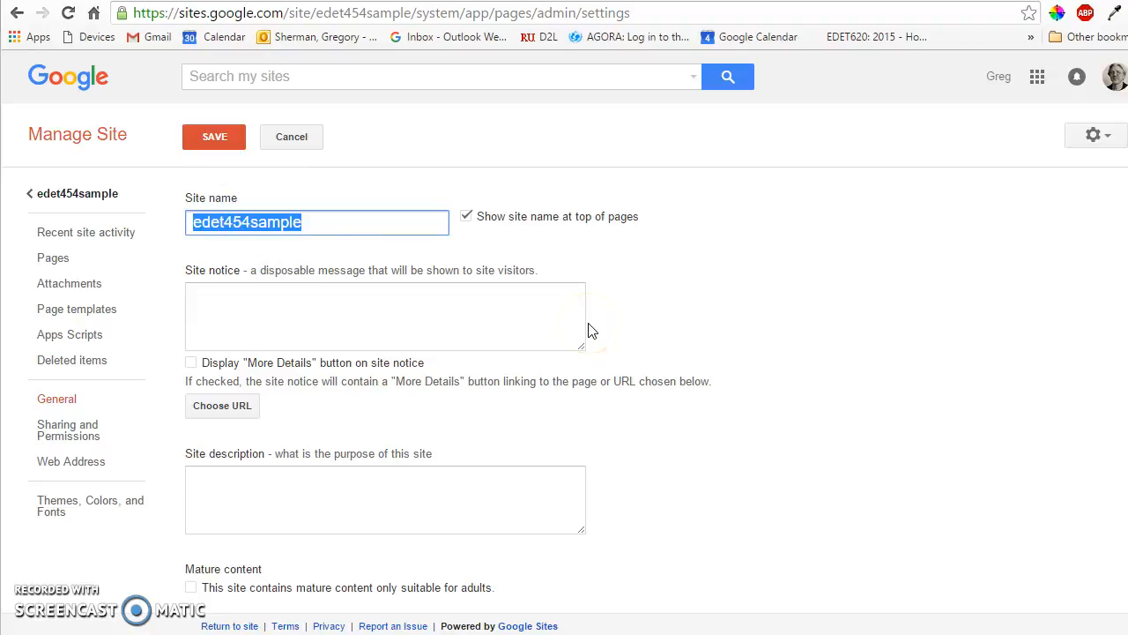
text(Greg's EDET 454)
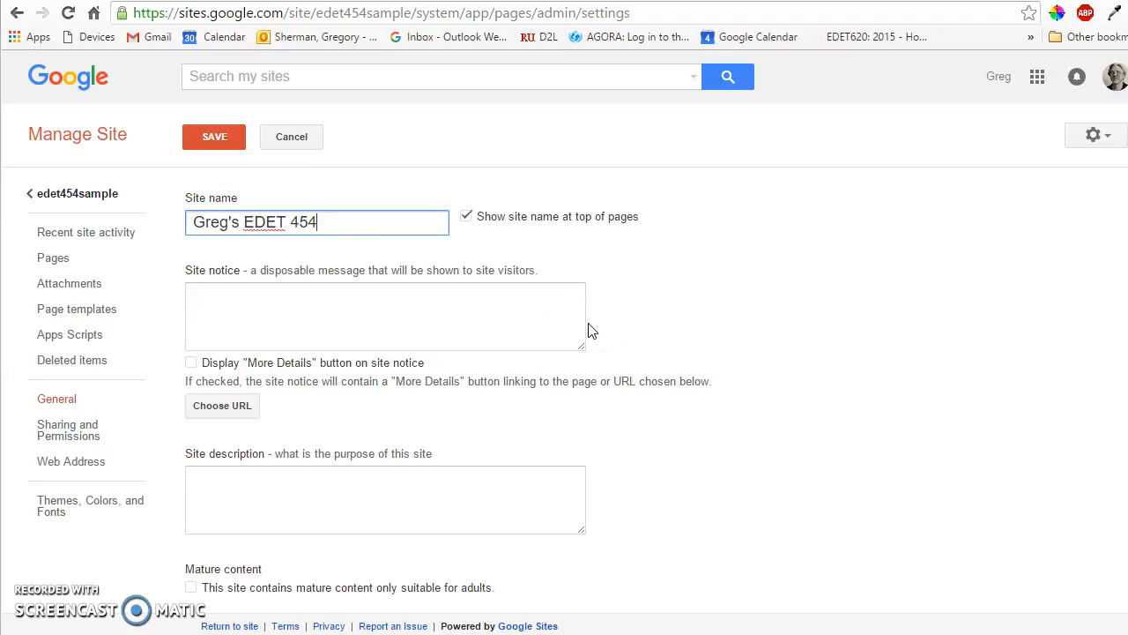
text(ortfo)
key(BackSpace)
key(BackSpace)
key(BackSpace)
key(BackSpace)
key(BackSpace)
key(BackSpace)
text(ortfolio)
click(215, 137)
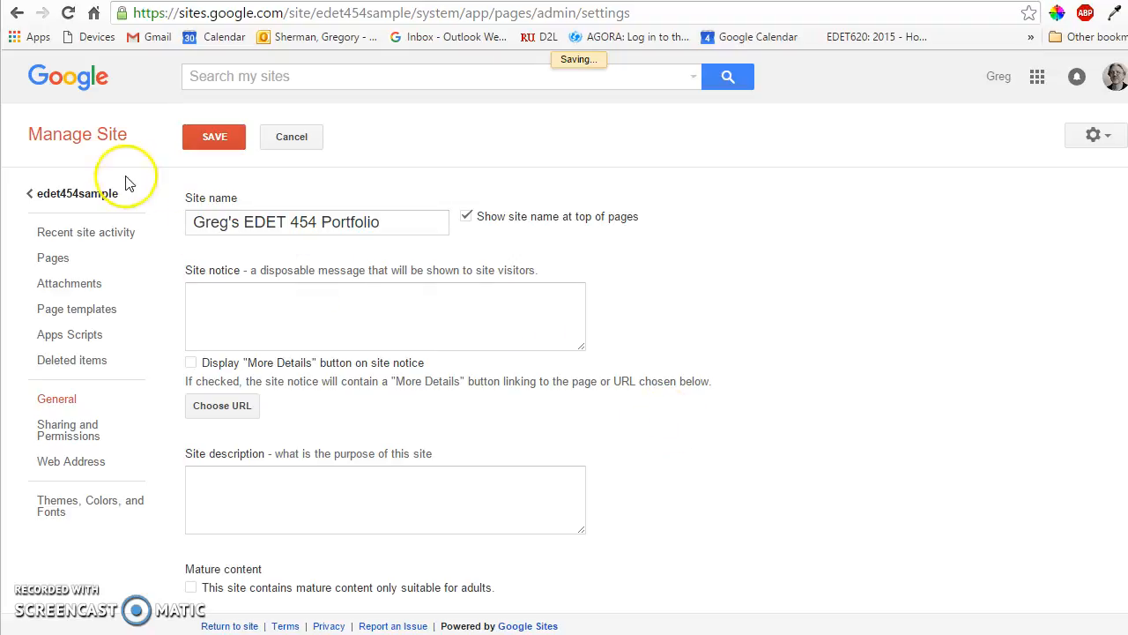
click(73, 196)
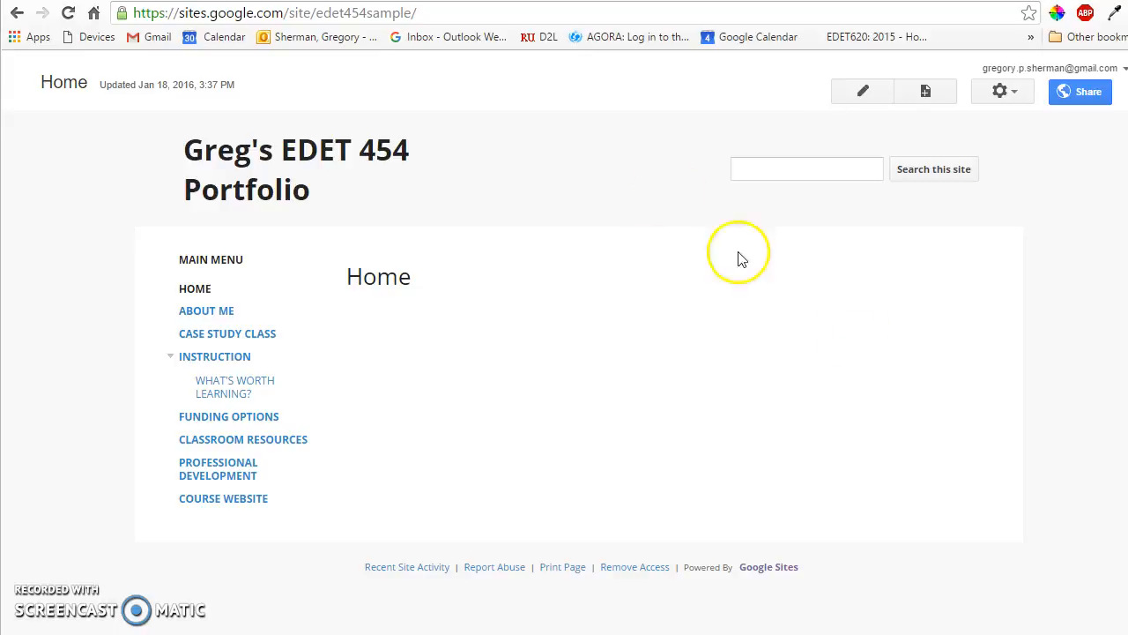